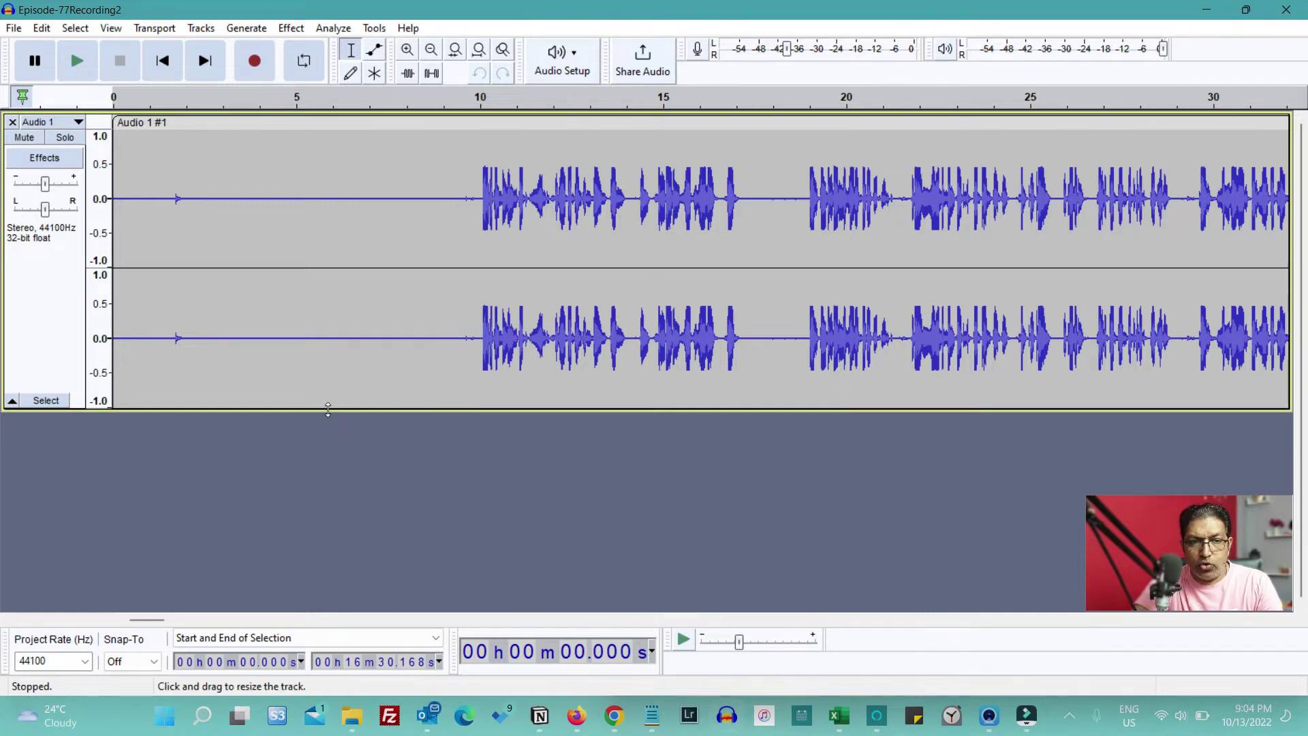
{"action": "left_click_drag", "start_coordinate": [328, 409], "coordinate": [329, 376]}
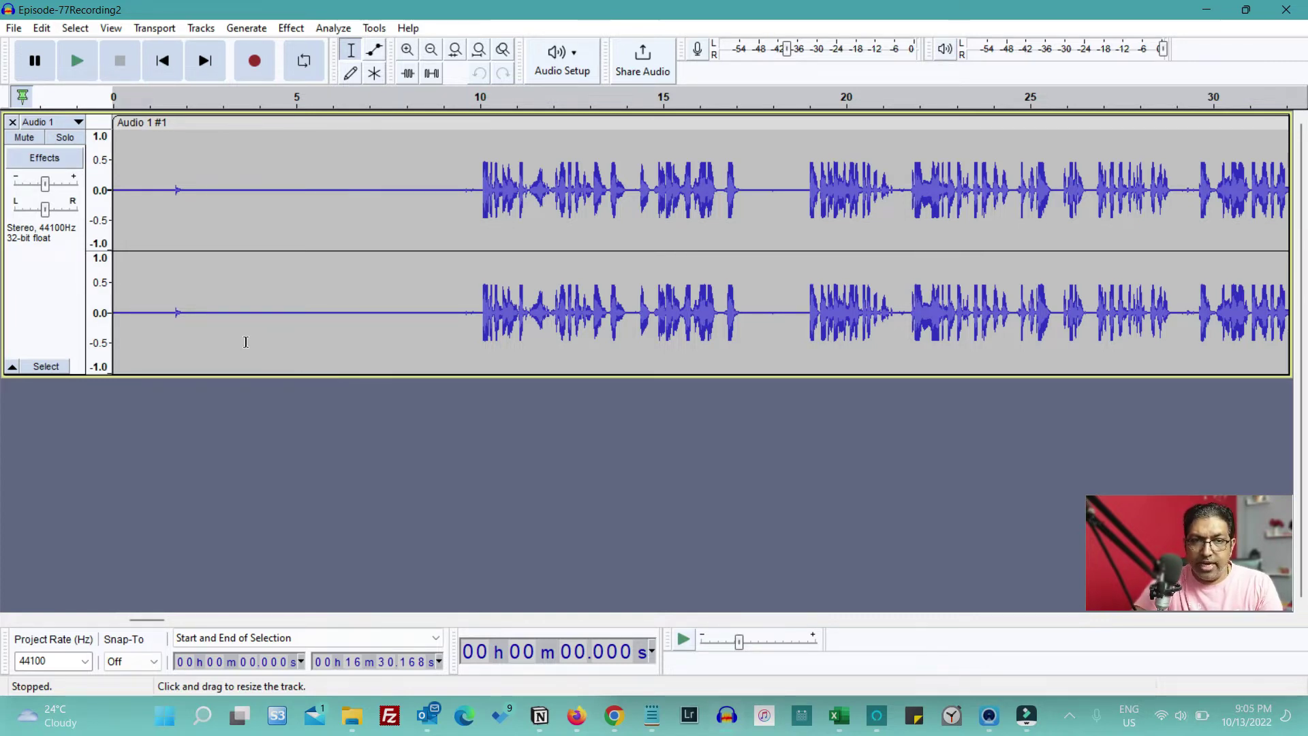
{"action": "left_click", "coordinate": [375, 28]}
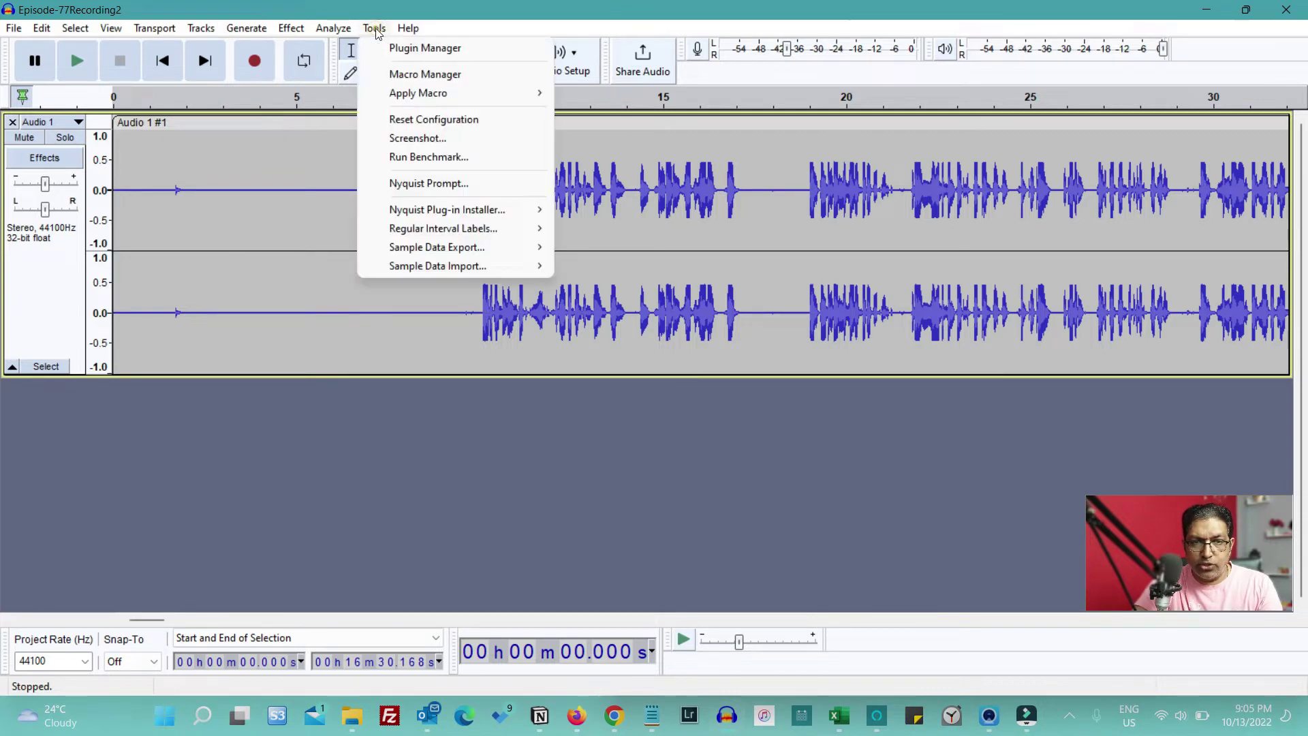
{"action": "mouse_move", "coordinate": [517, 93]}
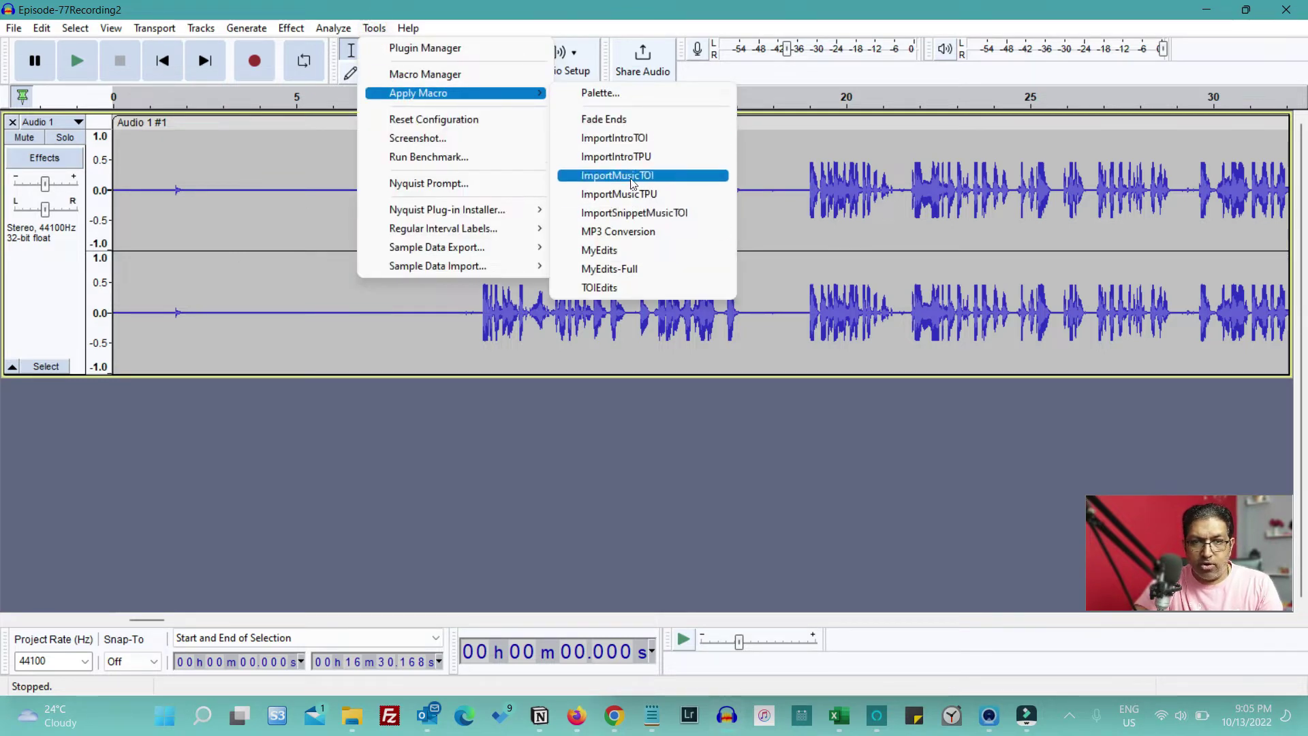
{"action": "left_click", "coordinate": [431, 457]}
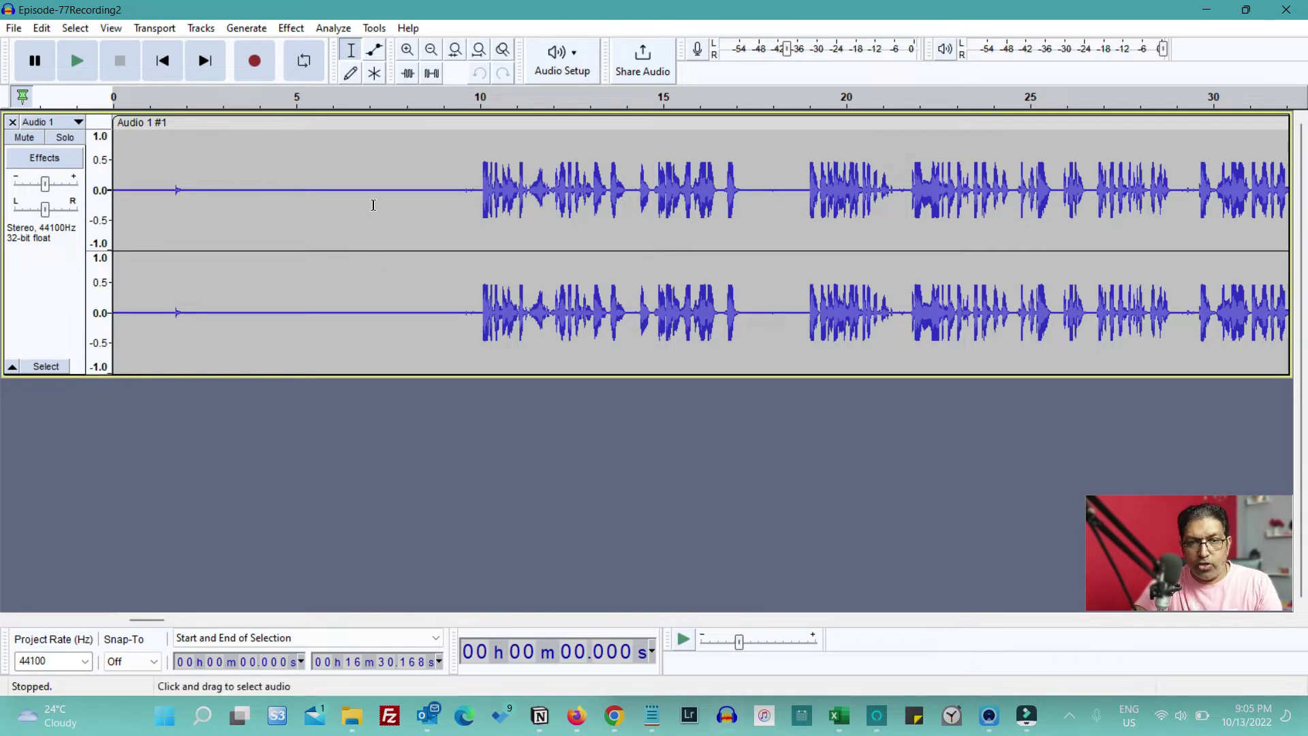
Step: Capture a noise profile with Noise Reduction from the quiet opening of the track, about the first 9.9 seconds
{"action": "left_click", "coordinate": [476, 194]}
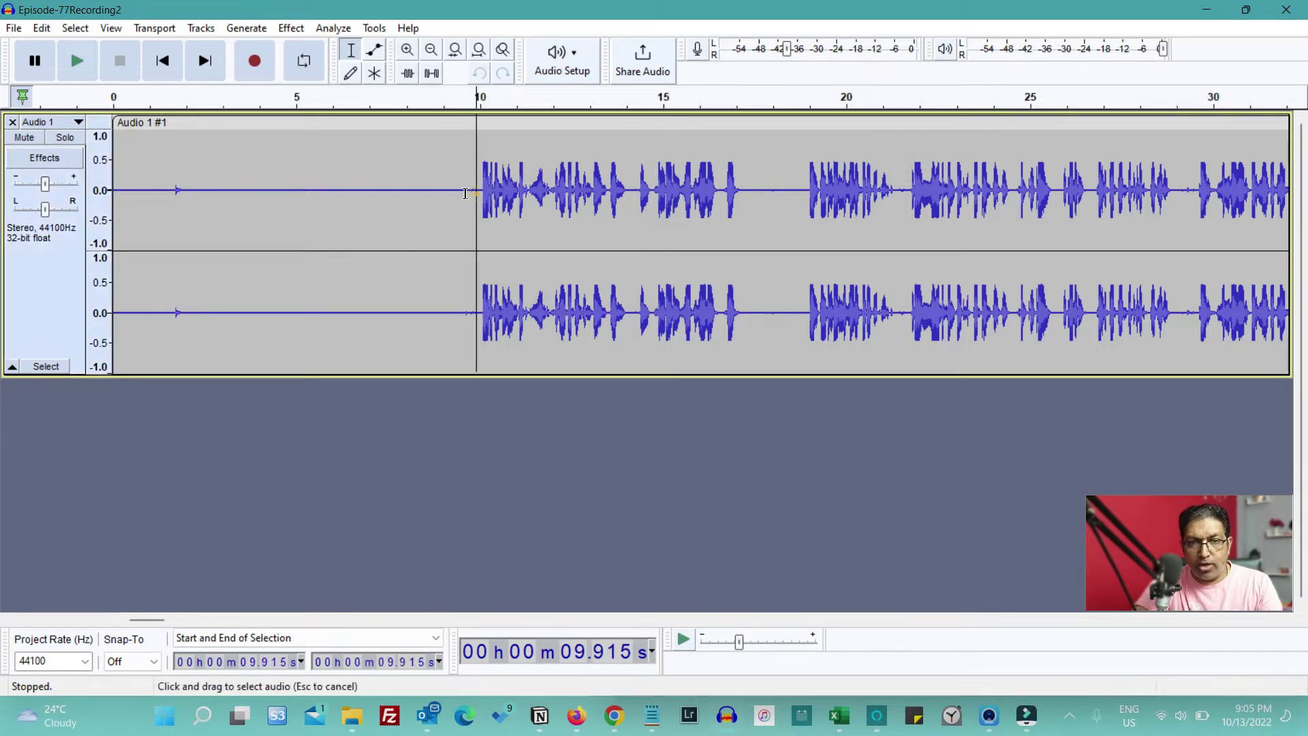
{"action": "left_click_drag", "start_coordinate": [465, 193], "coordinate": [113, 217]}
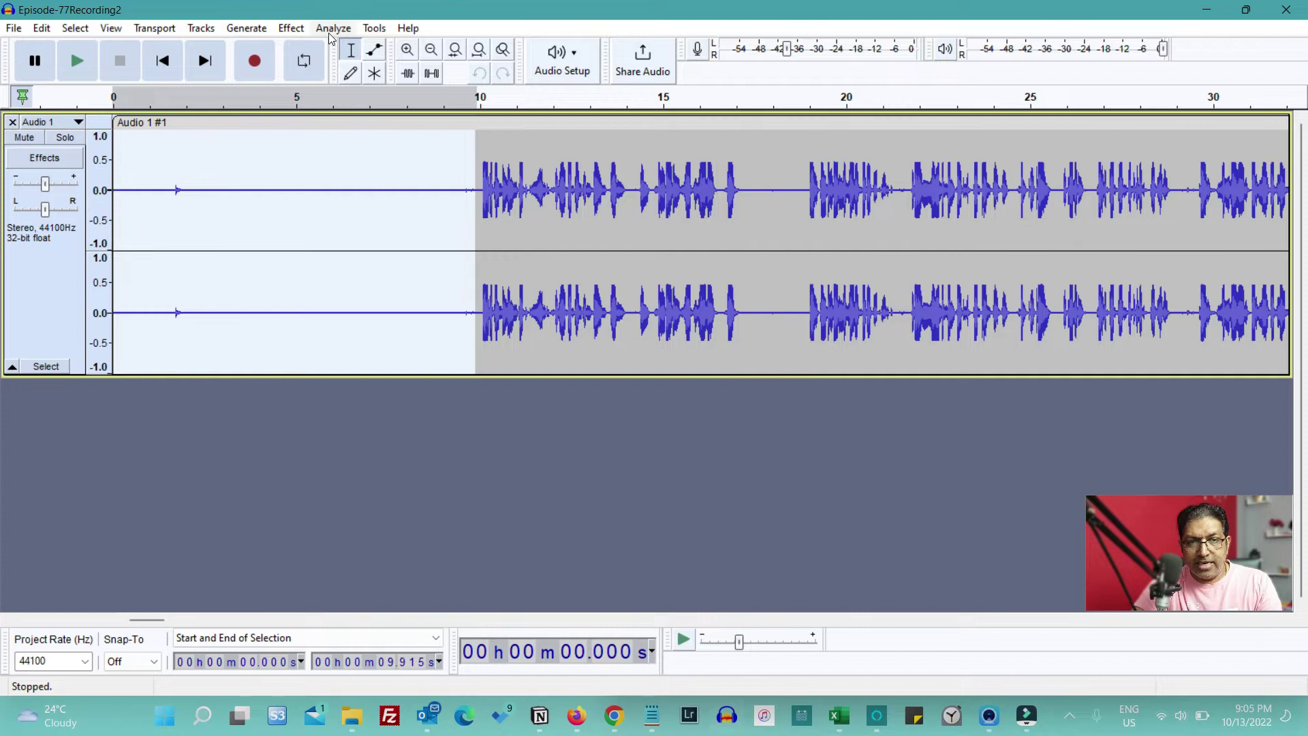
{"action": "left_click", "coordinate": [291, 28]}
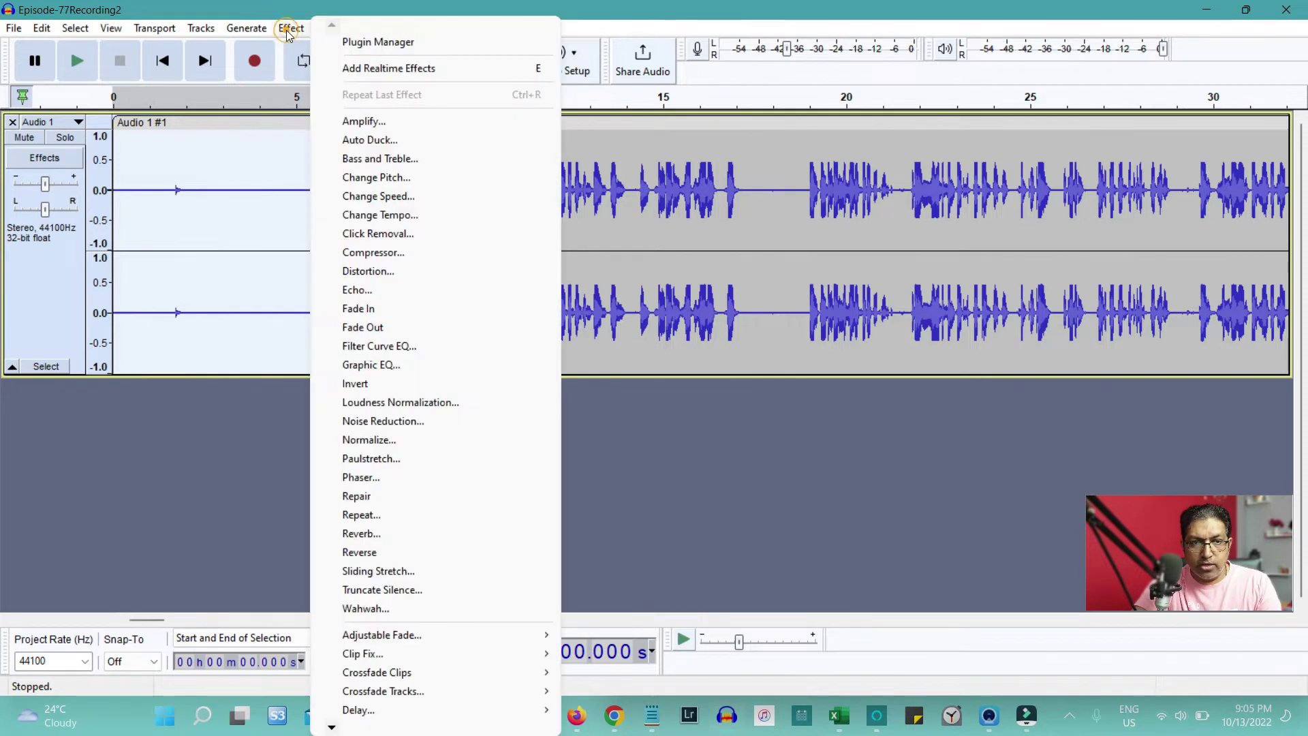
{"action": "left_click", "coordinate": [412, 421]}
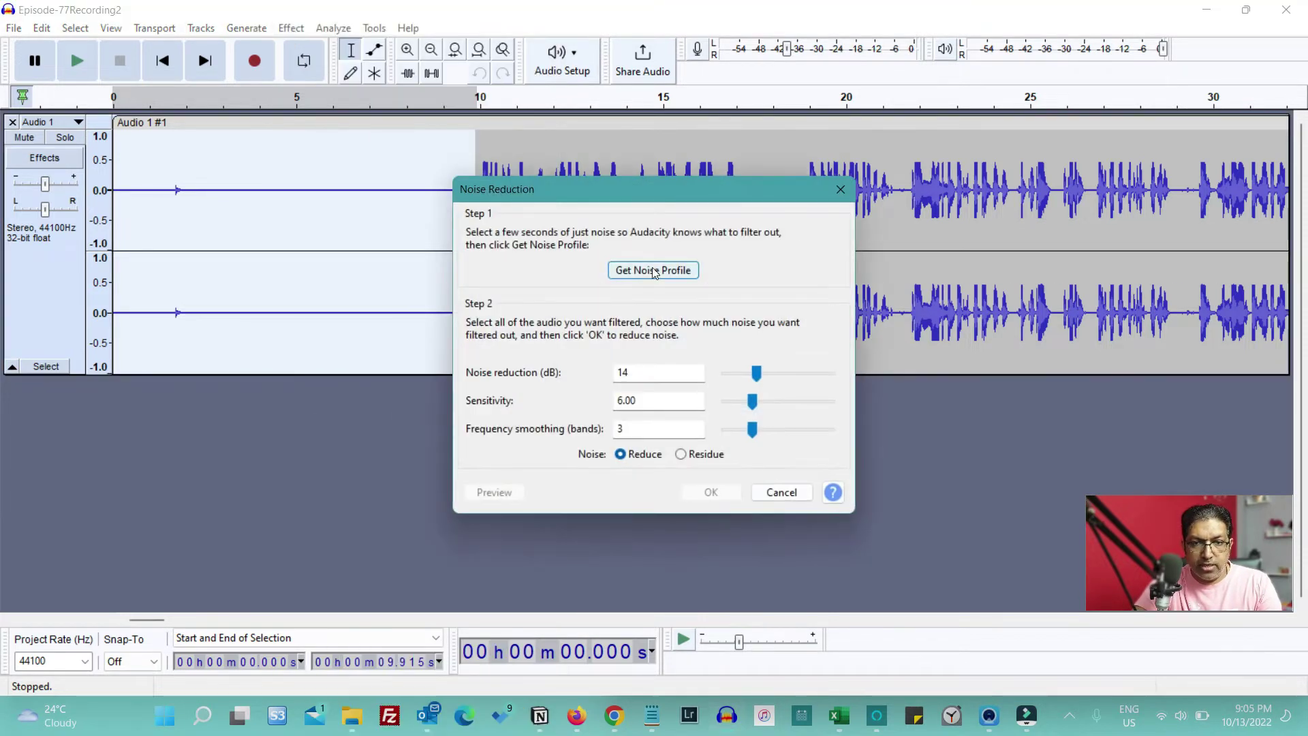
{"action": "left_click", "coordinate": [652, 269]}
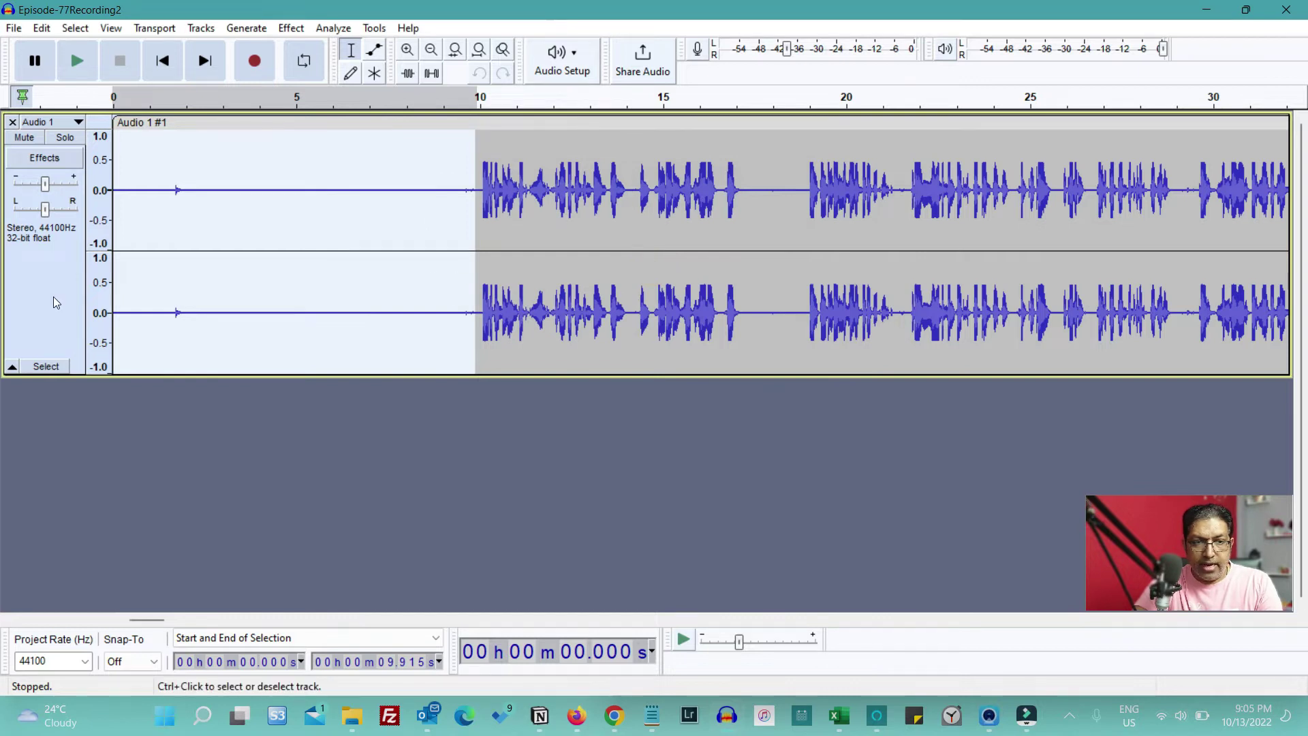
Step: Apply the MyEdits-Full macro to the recording
{"action": "left_click", "coordinate": [374, 28]}
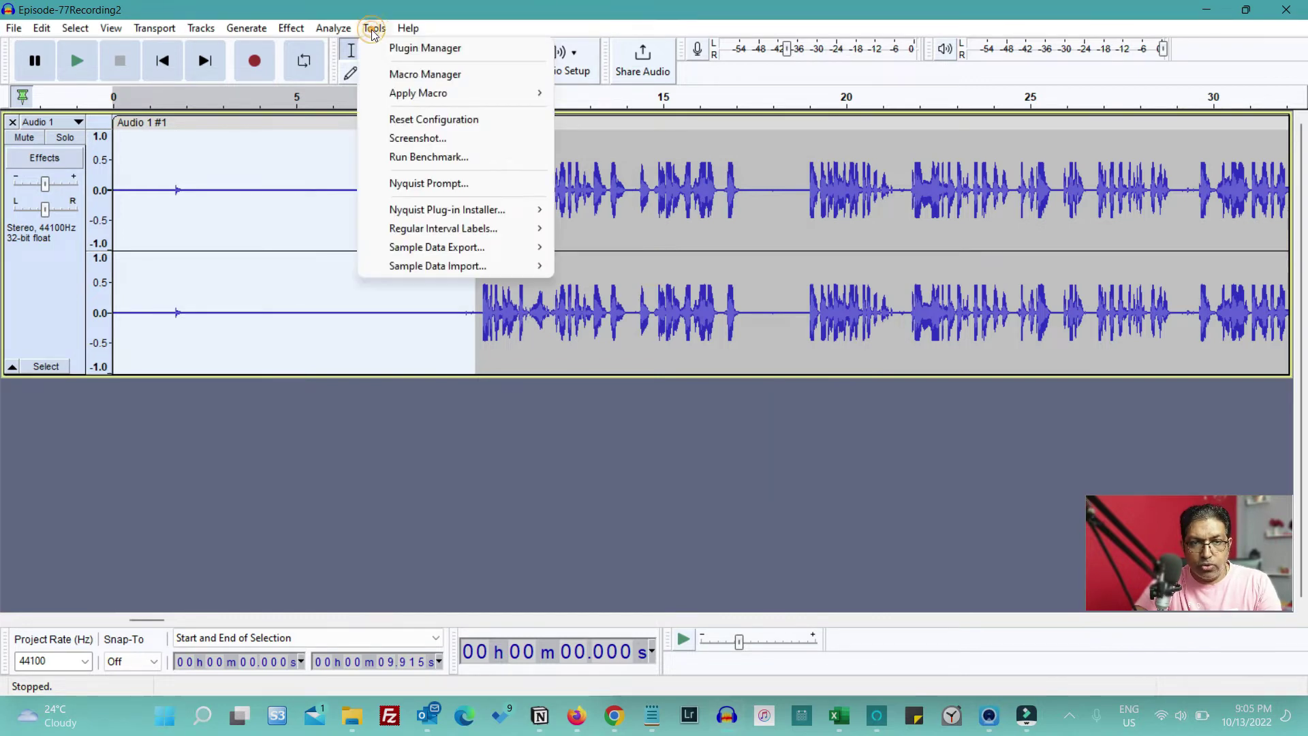
{"action": "mouse_move", "coordinate": [480, 99]}
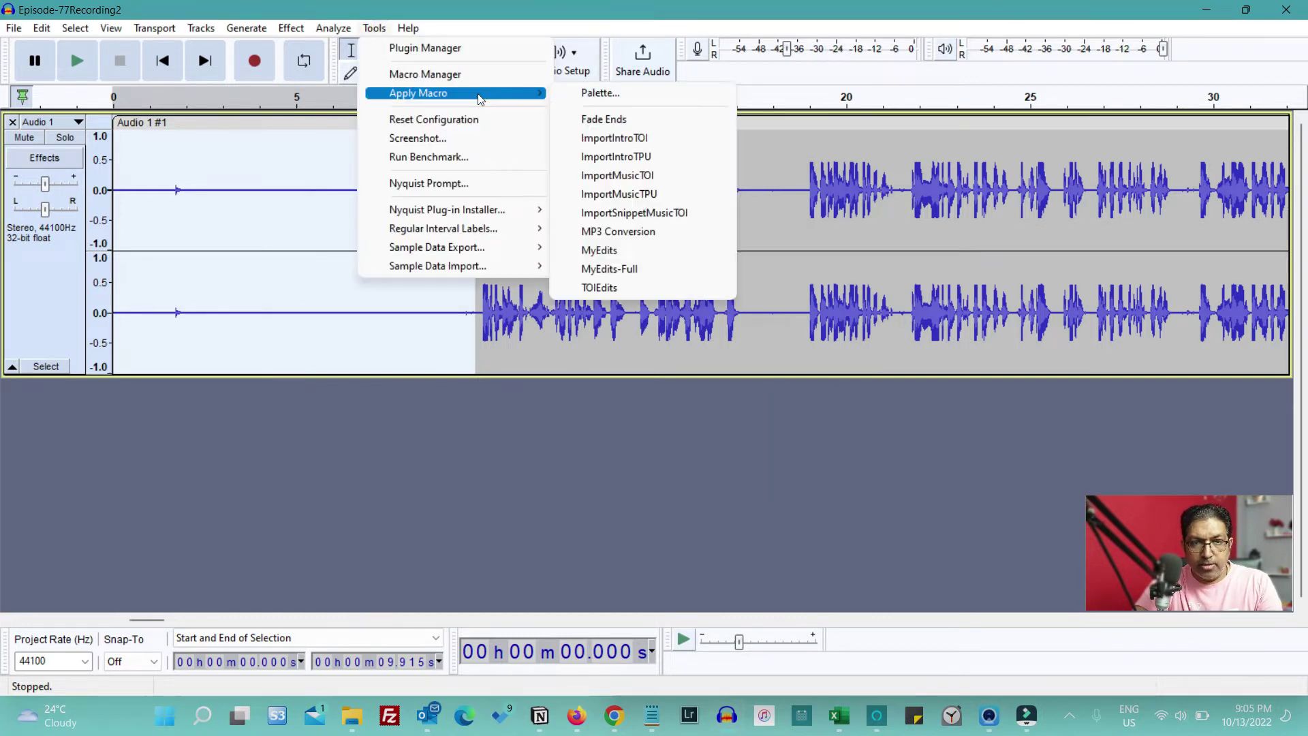
{"action": "left_click", "coordinate": [670, 276]}
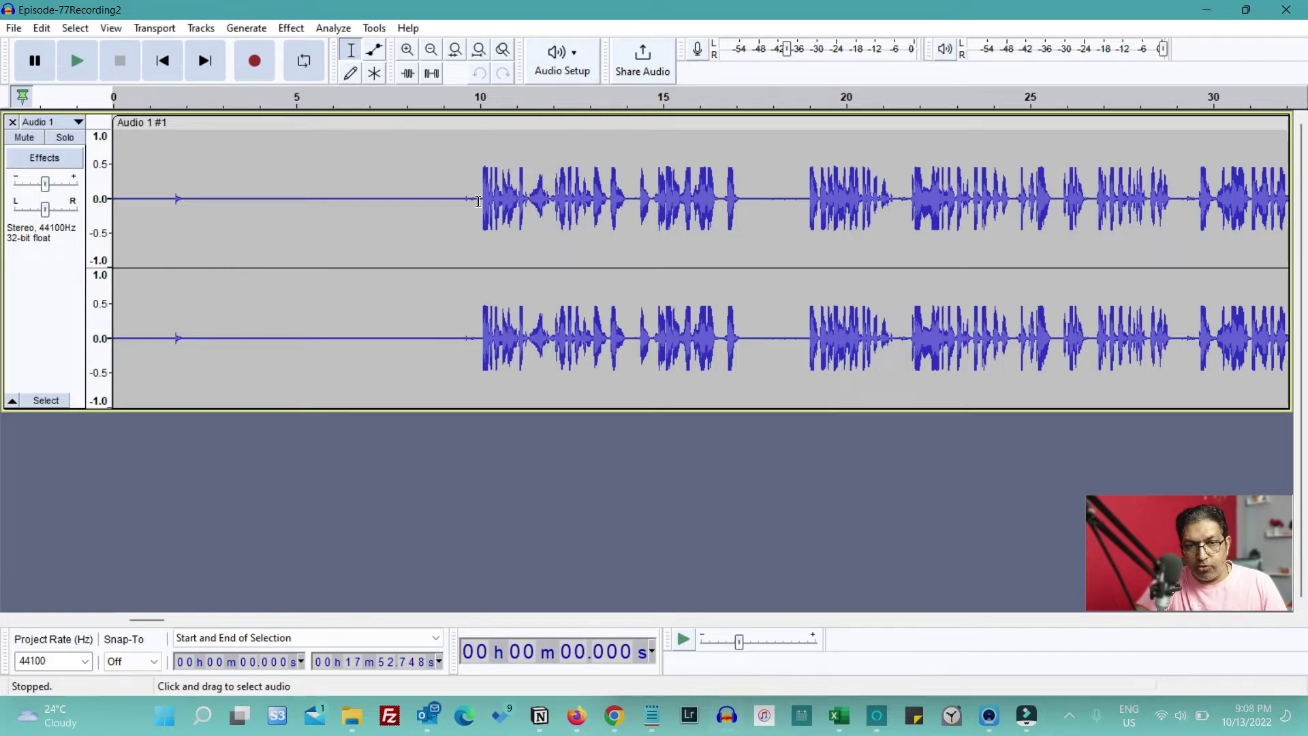
Step: Select about the first 10 seconds of background noise and view the Noise Reduction settings without applying them
{"action": "left_click_drag", "start_coordinate": [478, 201], "coordinate": [111, 205]}
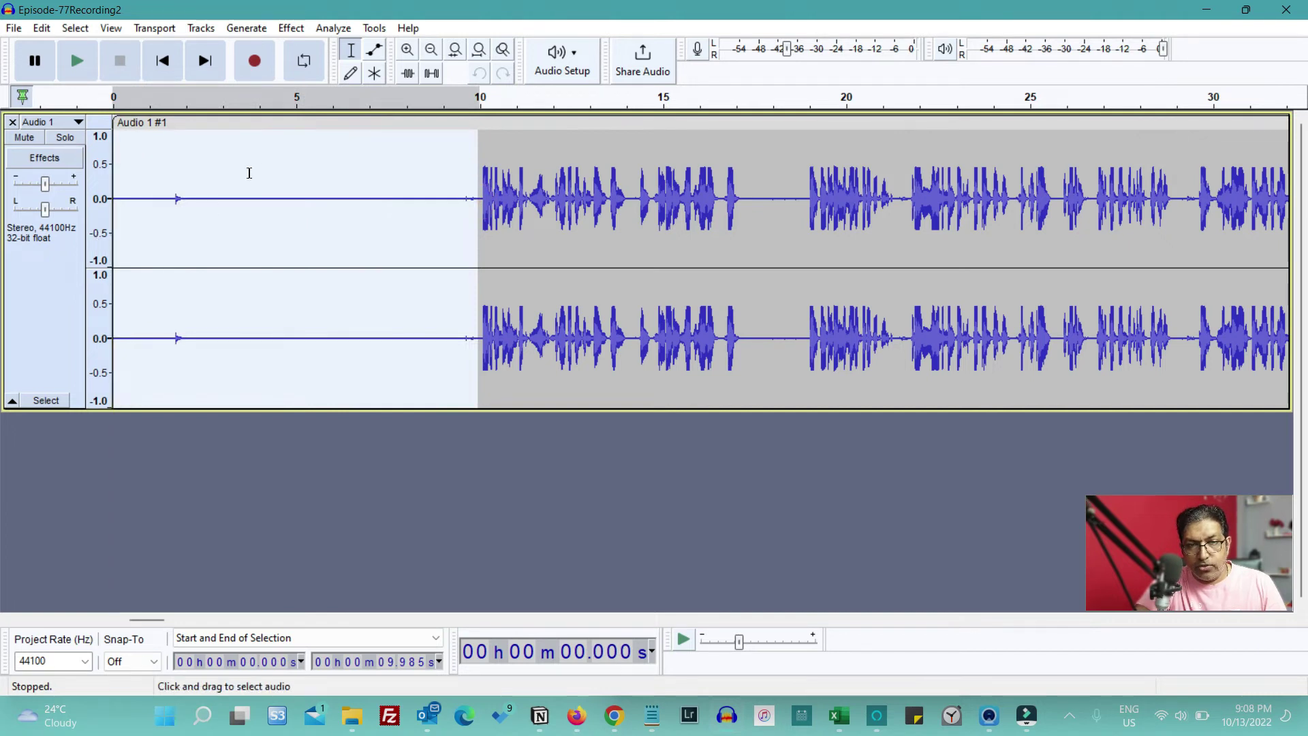
{"action": "left_click", "coordinate": [287, 28]}
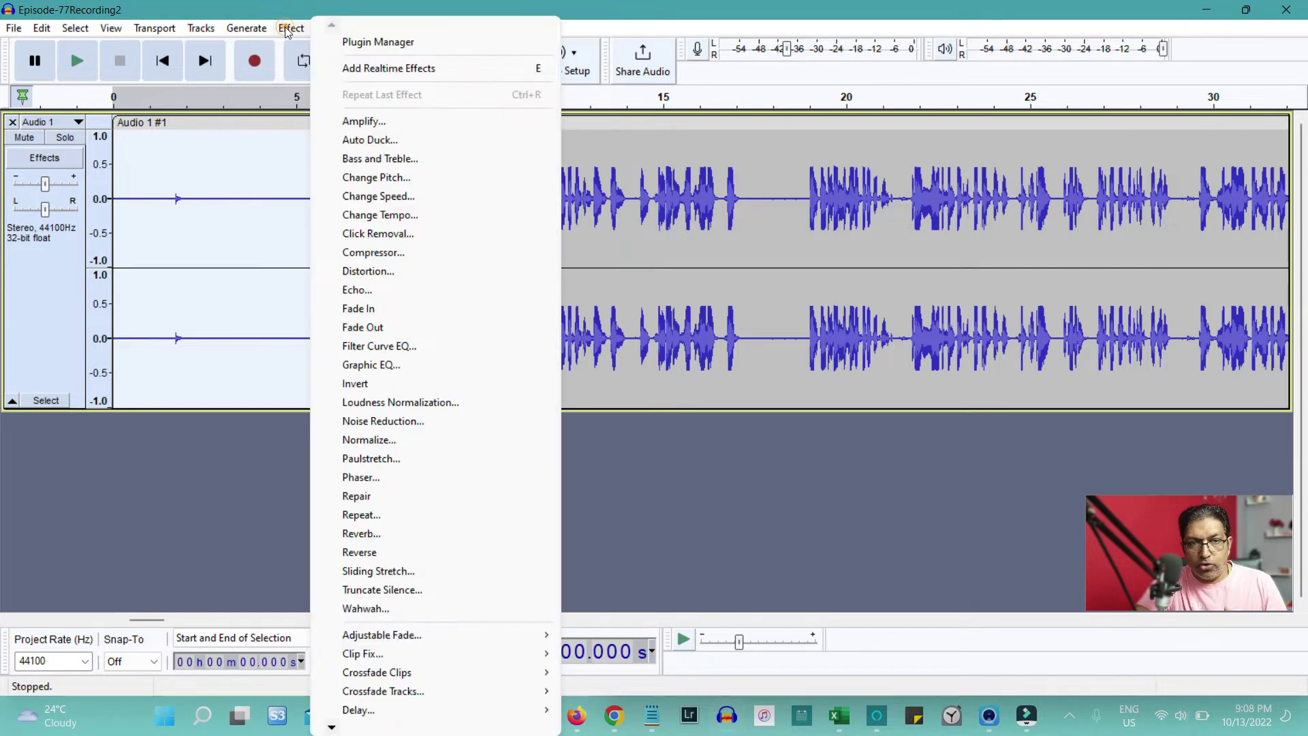
{"action": "left_click", "coordinate": [438, 423]}
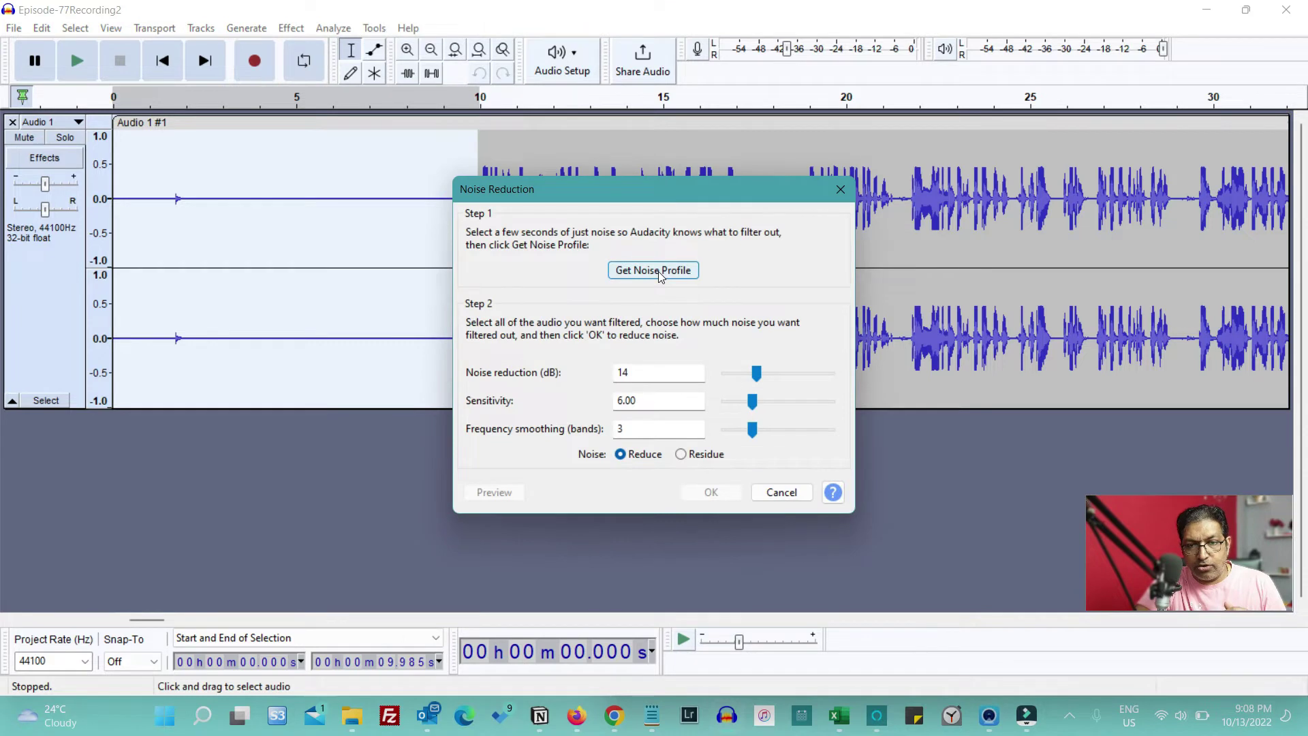
{"action": "left_click", "coordinate": [790, 493]}
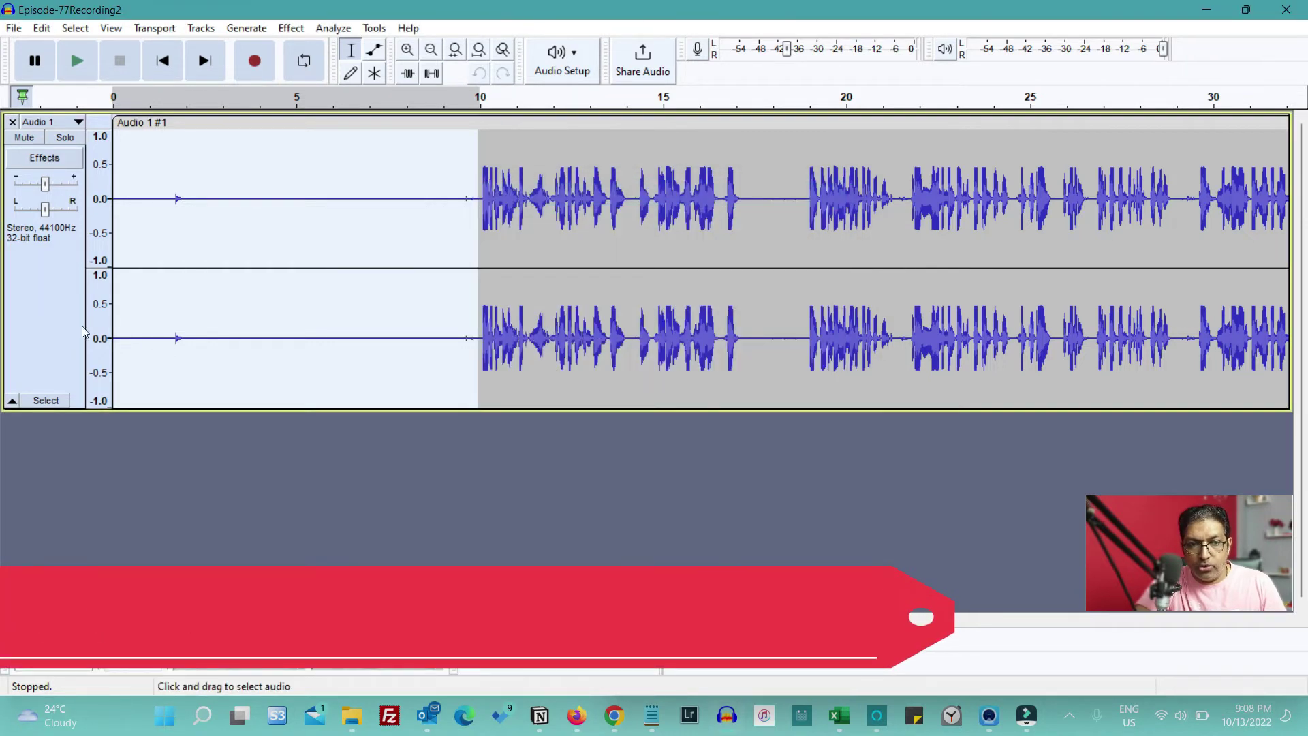
Step: Select the whole audio track and create a new macro named Test-Macro
{"action": "left_click", "coordinate": [34, 318]}
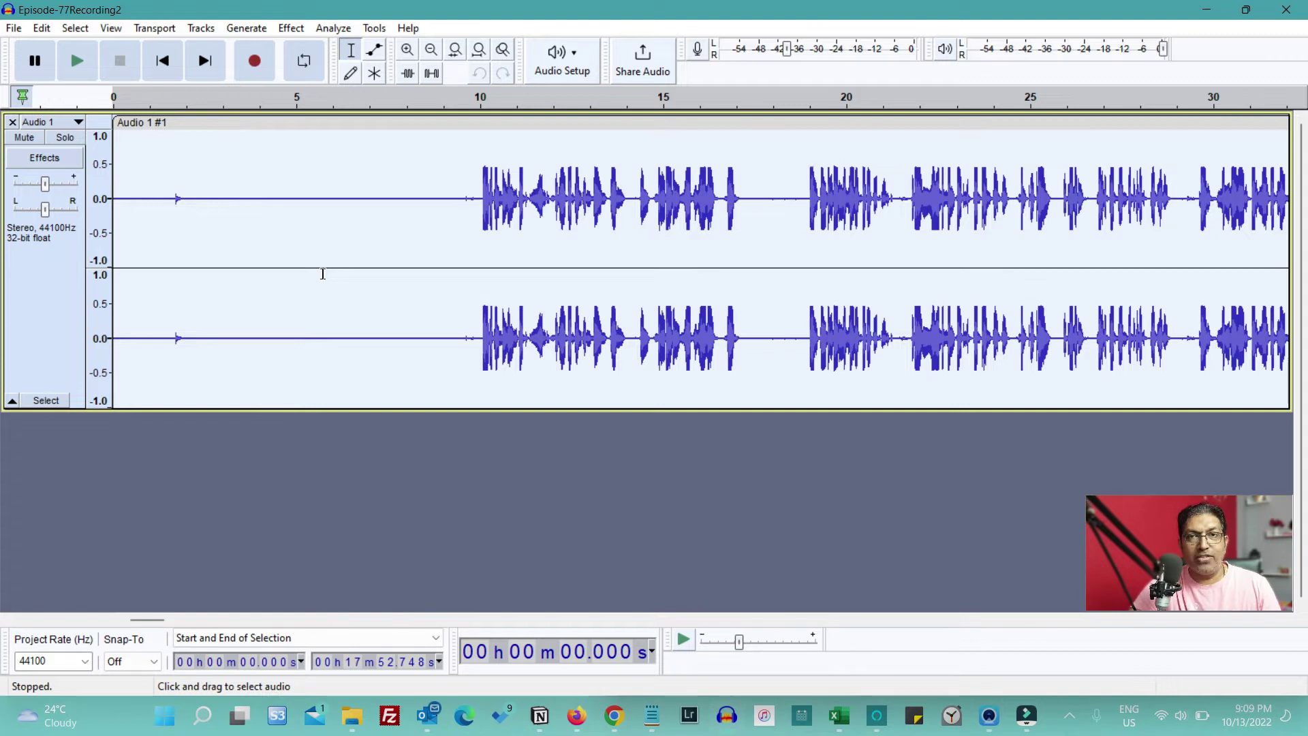
{"action": "left_click", "coordinate": [374, 30]}
{"action": "left_click", "coordinate": [462, 75]}
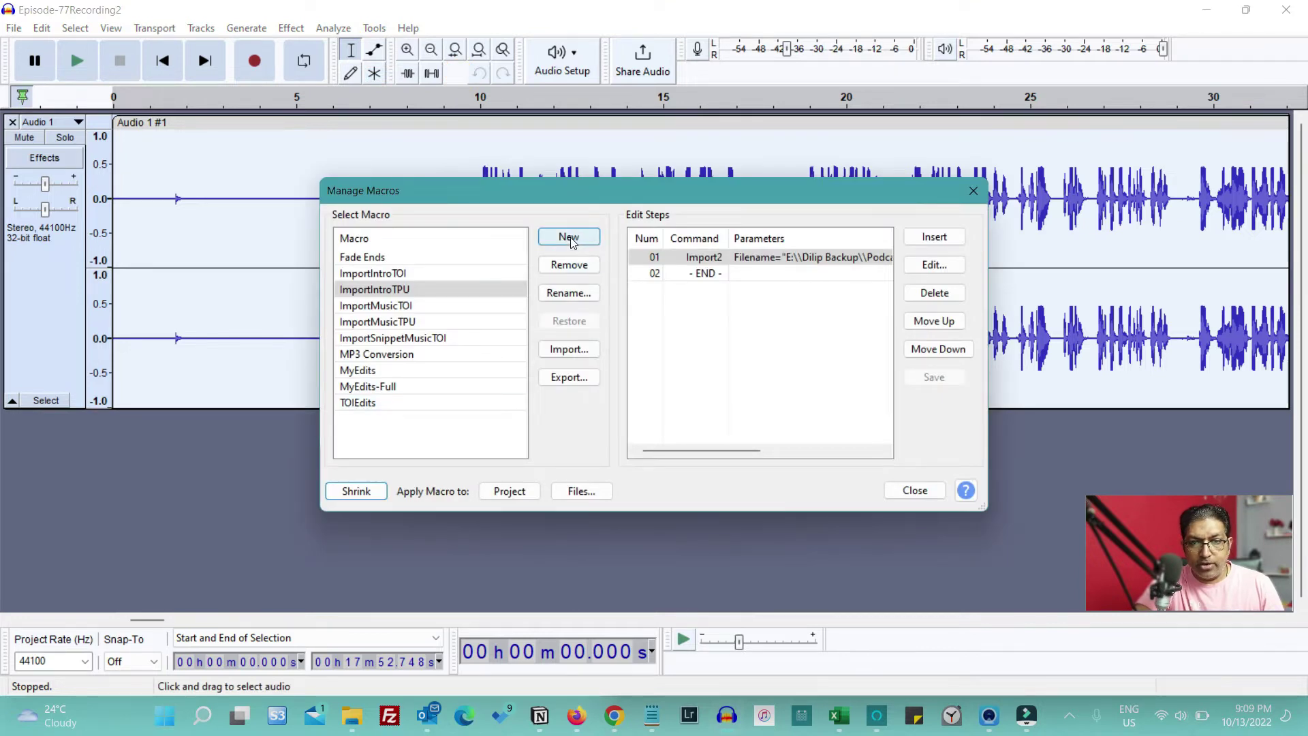
{"action": "left_click", "coordinate": [570, 237]}
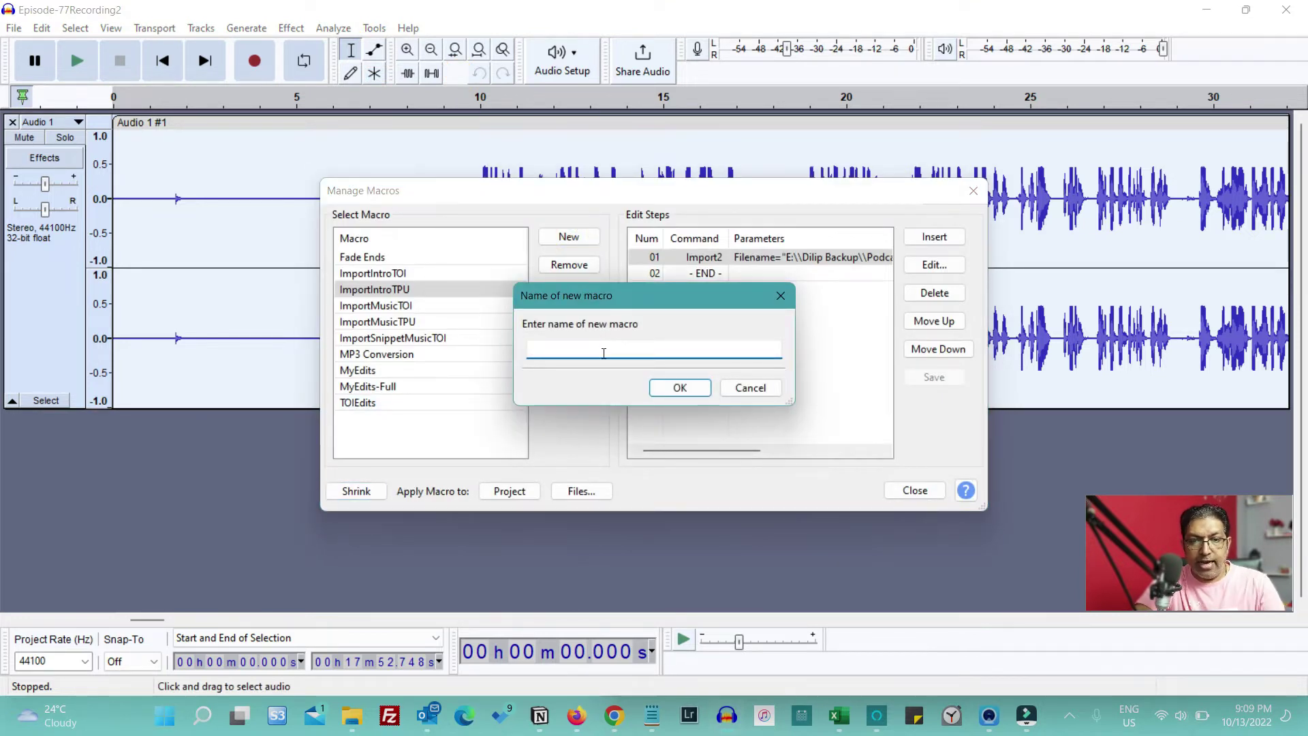
{"action": "type", "text": "Test"}
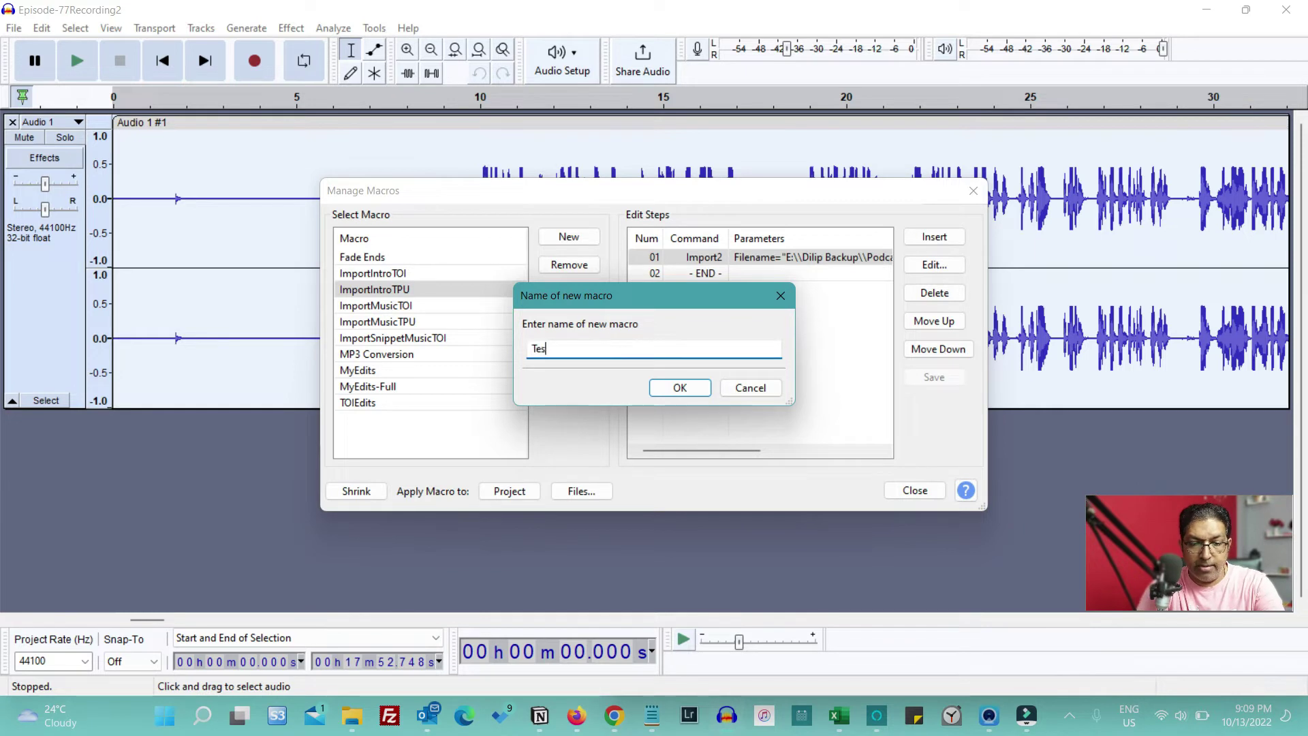
{"action": "type", "text": "-Macro"}
{"action": "left_click", "coordinate": [685, 386]}
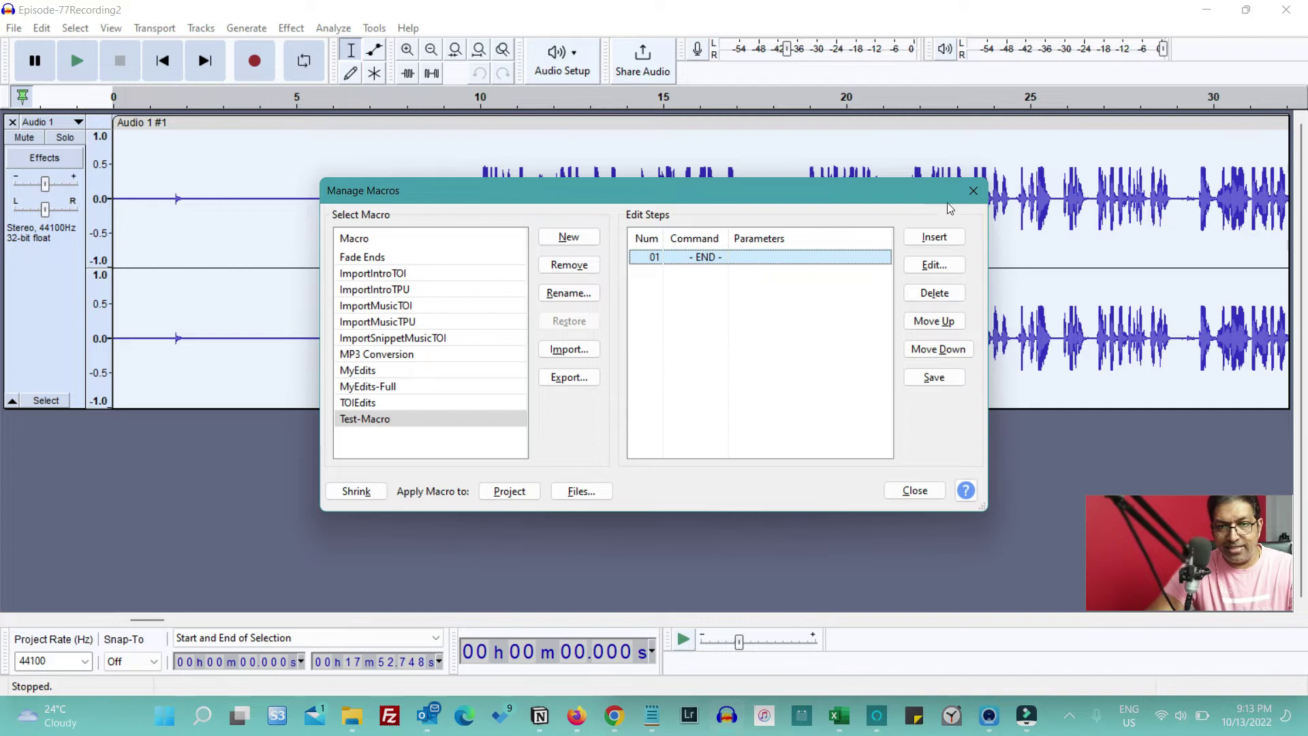
Step: Insert the Select All command as the first step of Test-Macro
{"action": "left_click", "coordinate": [934, 238]}
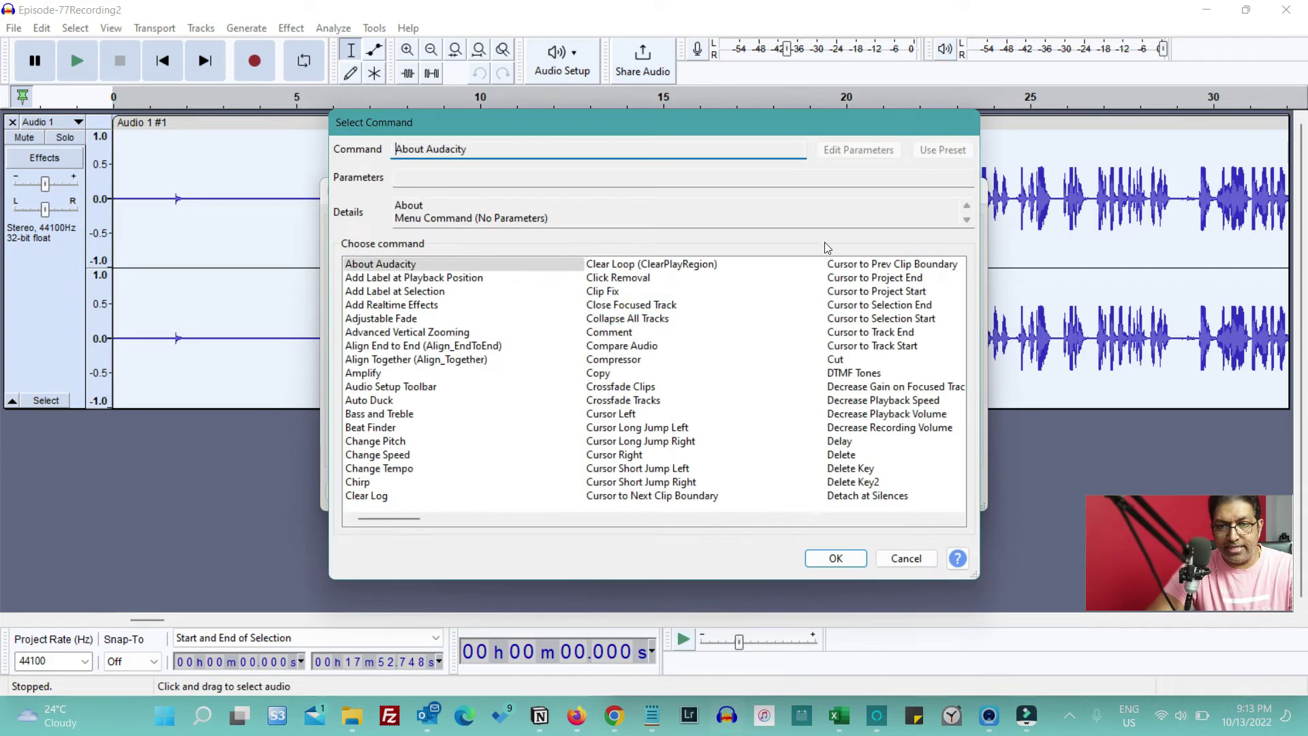
{"action": "left_click", "coordinate": [622, 317]}
{"action": "type", "text": "sel"}
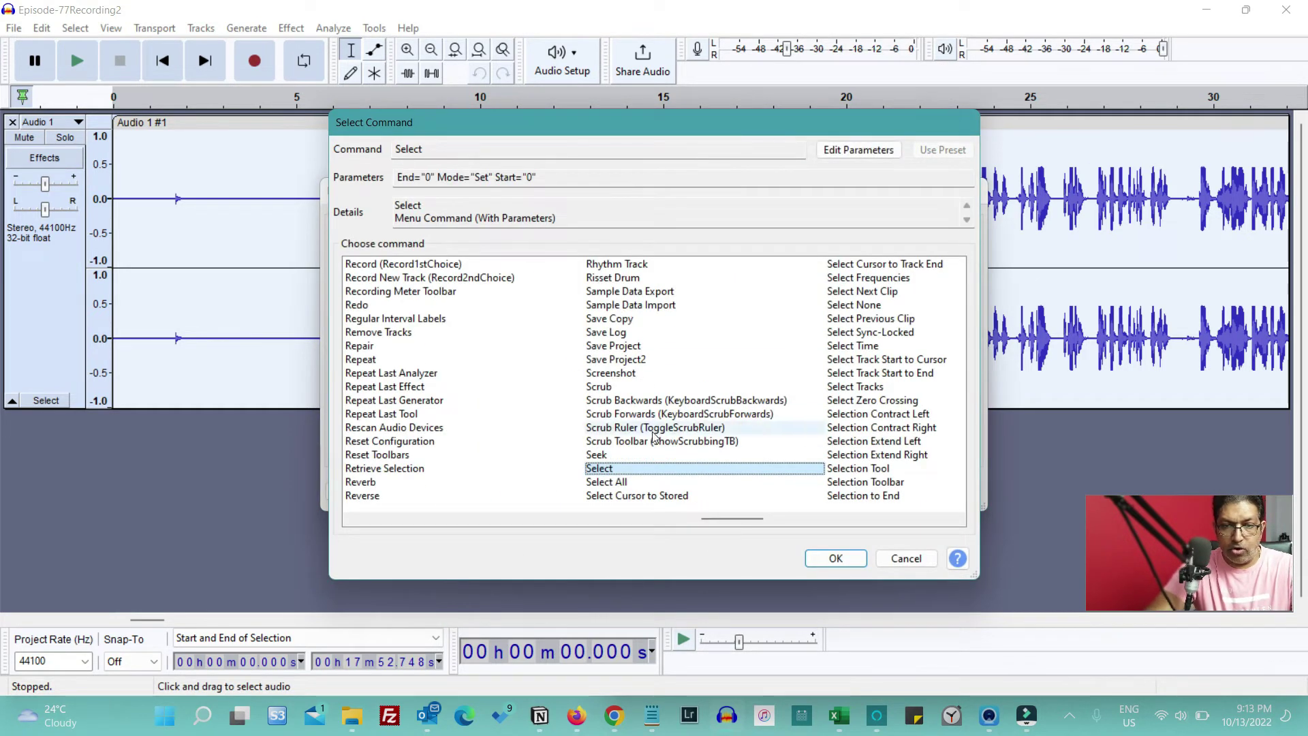
{"action": "left_click", "coordinate": [627, 482]}
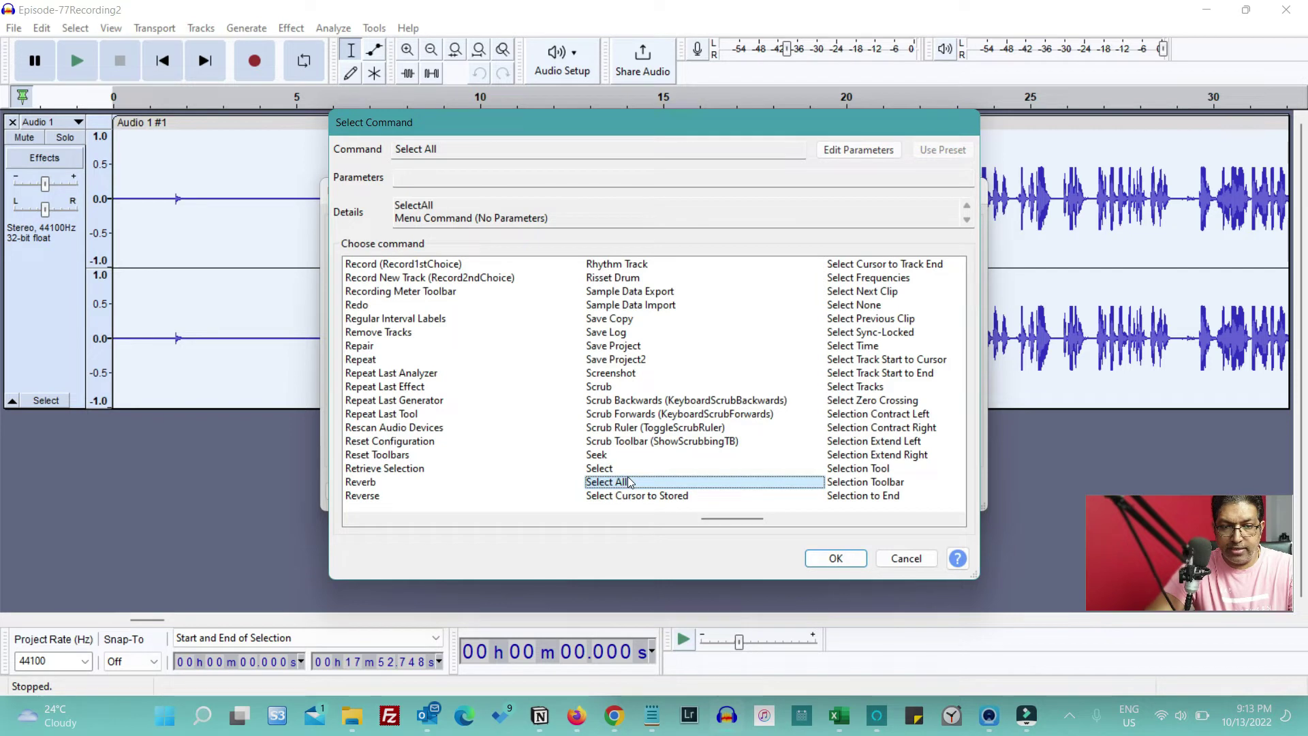
{"action": "left_click", "coordinate": [836, 558]}
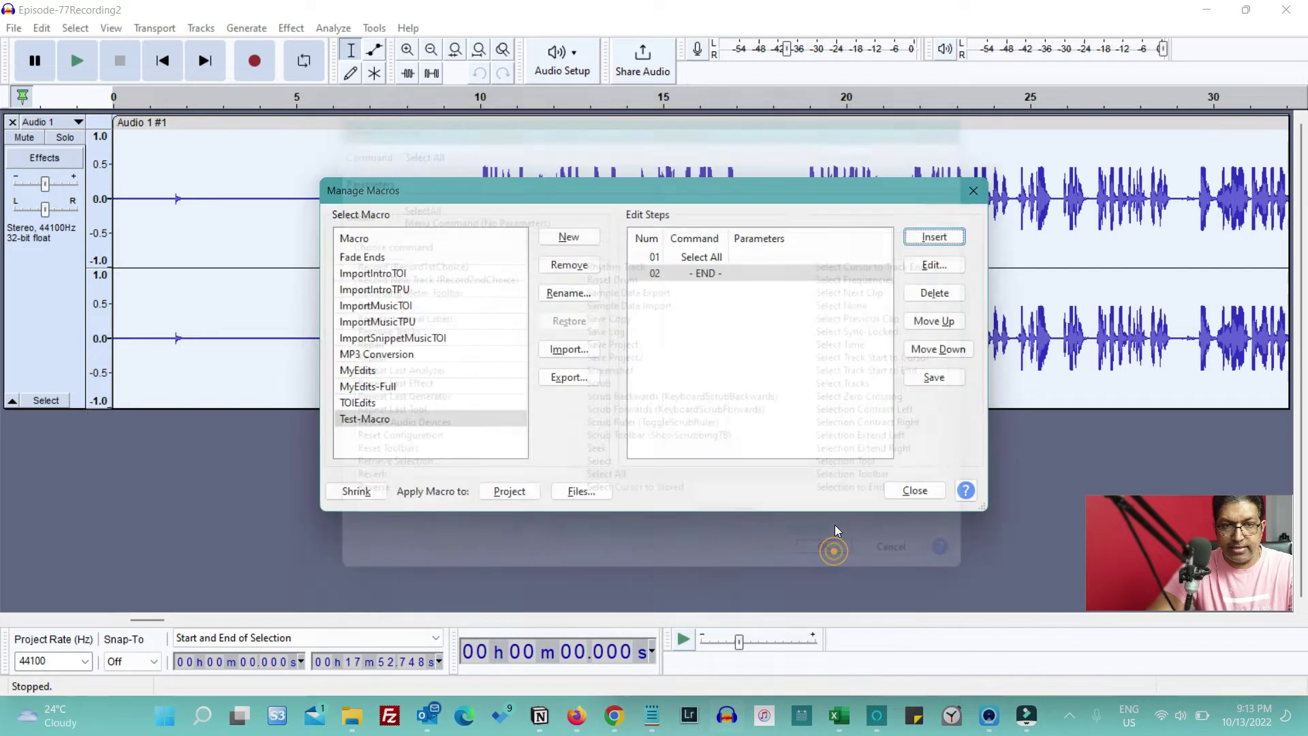
Step: Insert the Noise Reduction command after Select All in Test-Macro, keeping its Factory Defaults preset
{"action": "left_click", "coordinate": [682, 275]}
{"action": "left_click", "coordinate": [703, 276]}
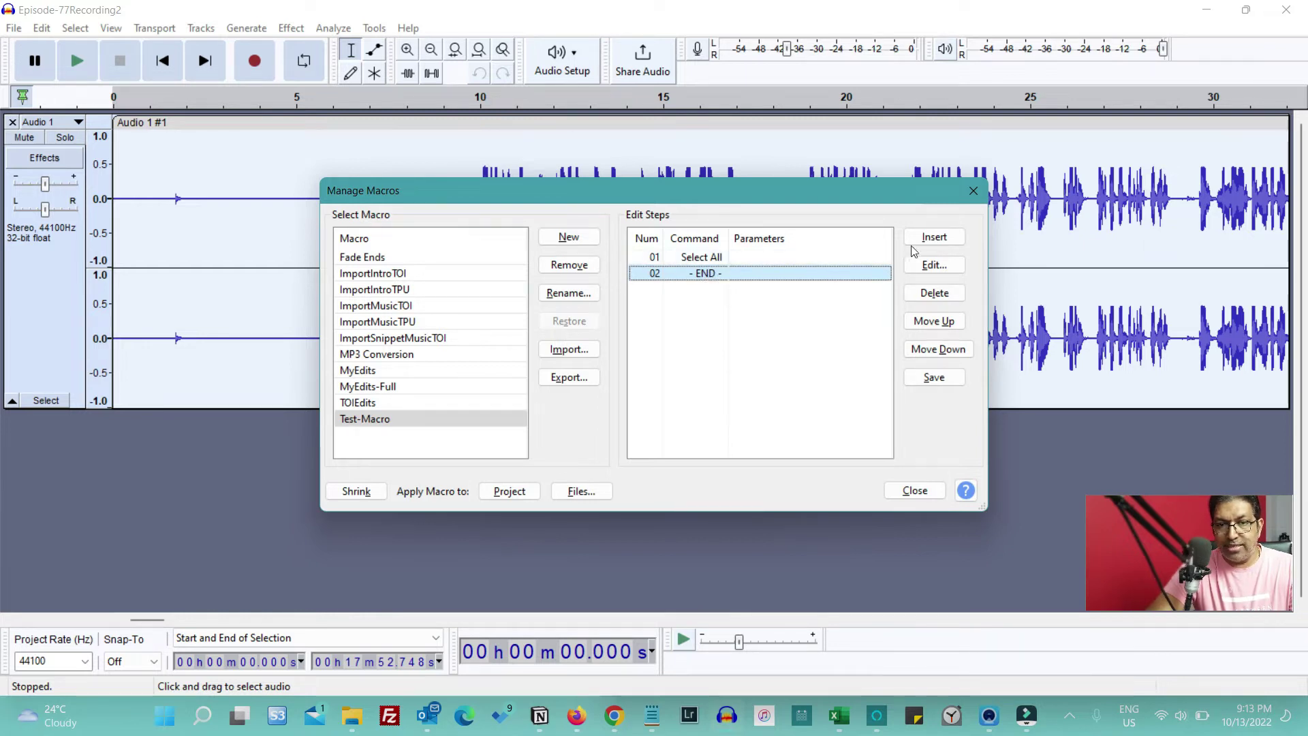
{"action": "left_click", "coordinate": [944, 237]}
{"action": "left_click", "coordinate": [646, 318]}
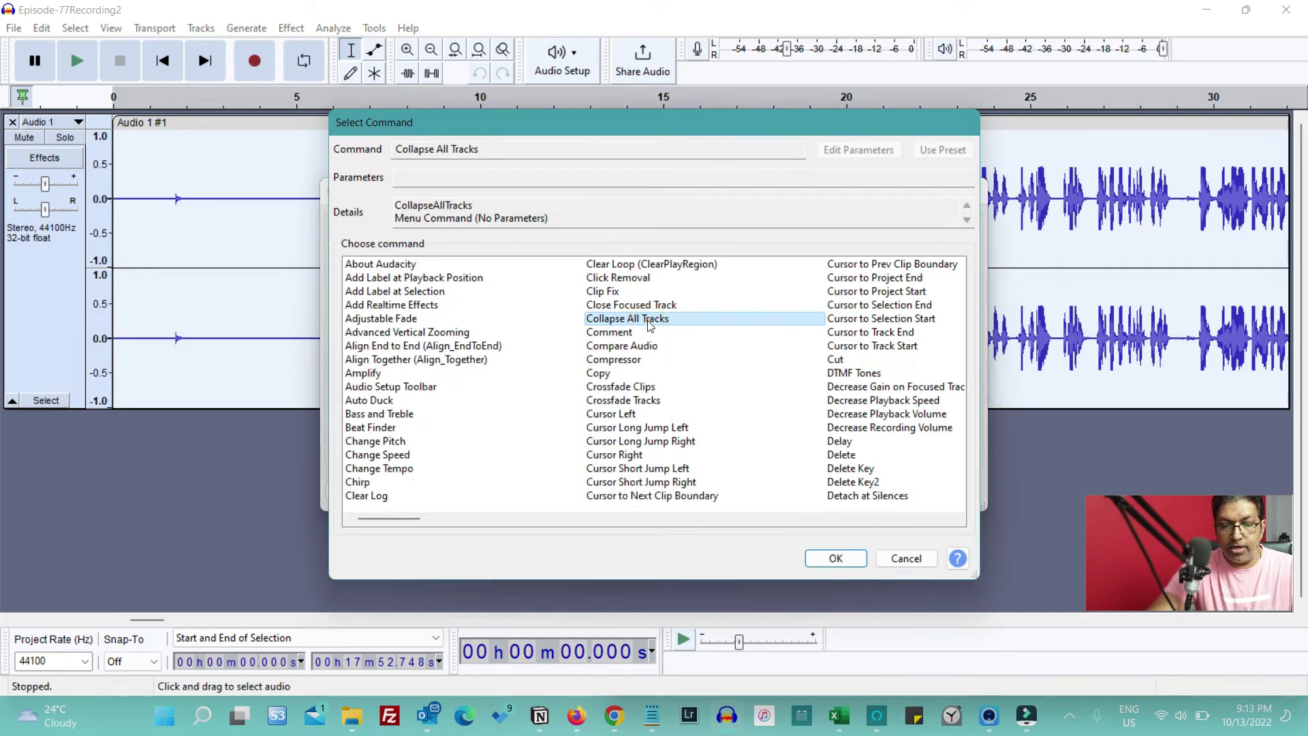
{"action": "type", "text": "noise"}
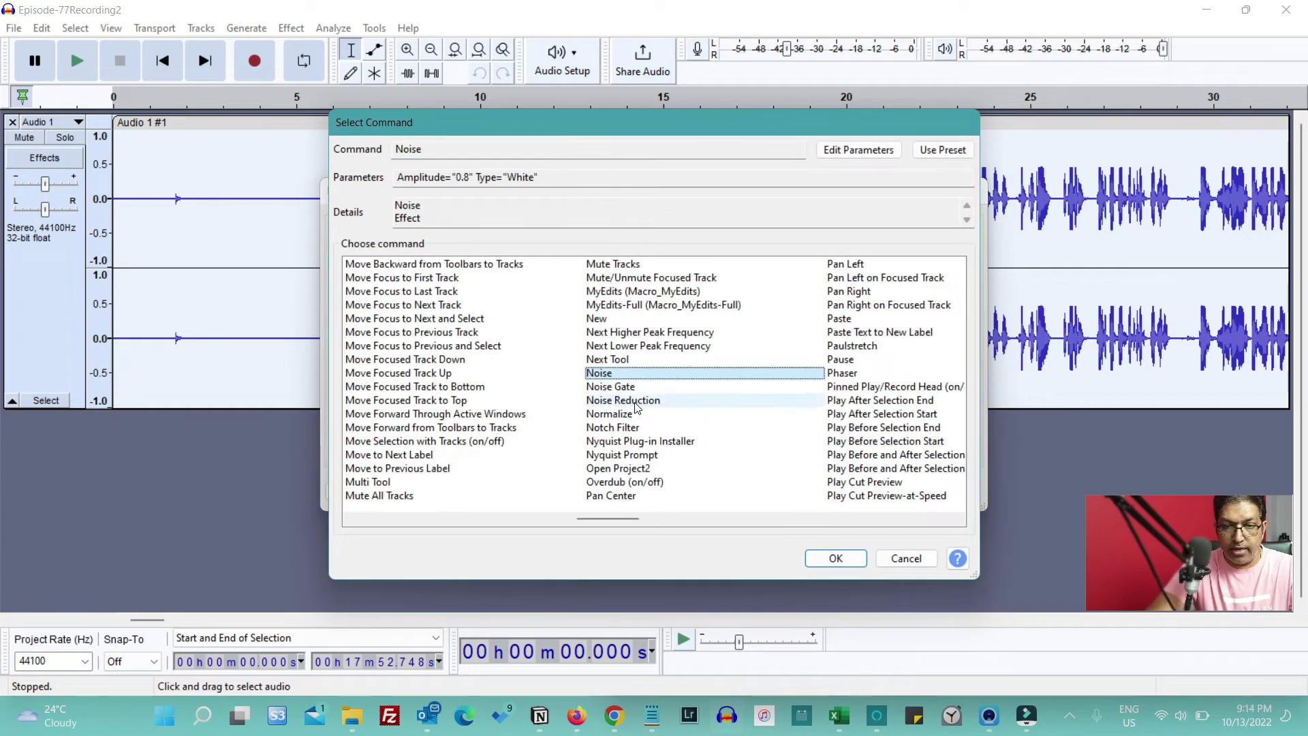
{"action": "left_click", "coordinate": [635, 401]}
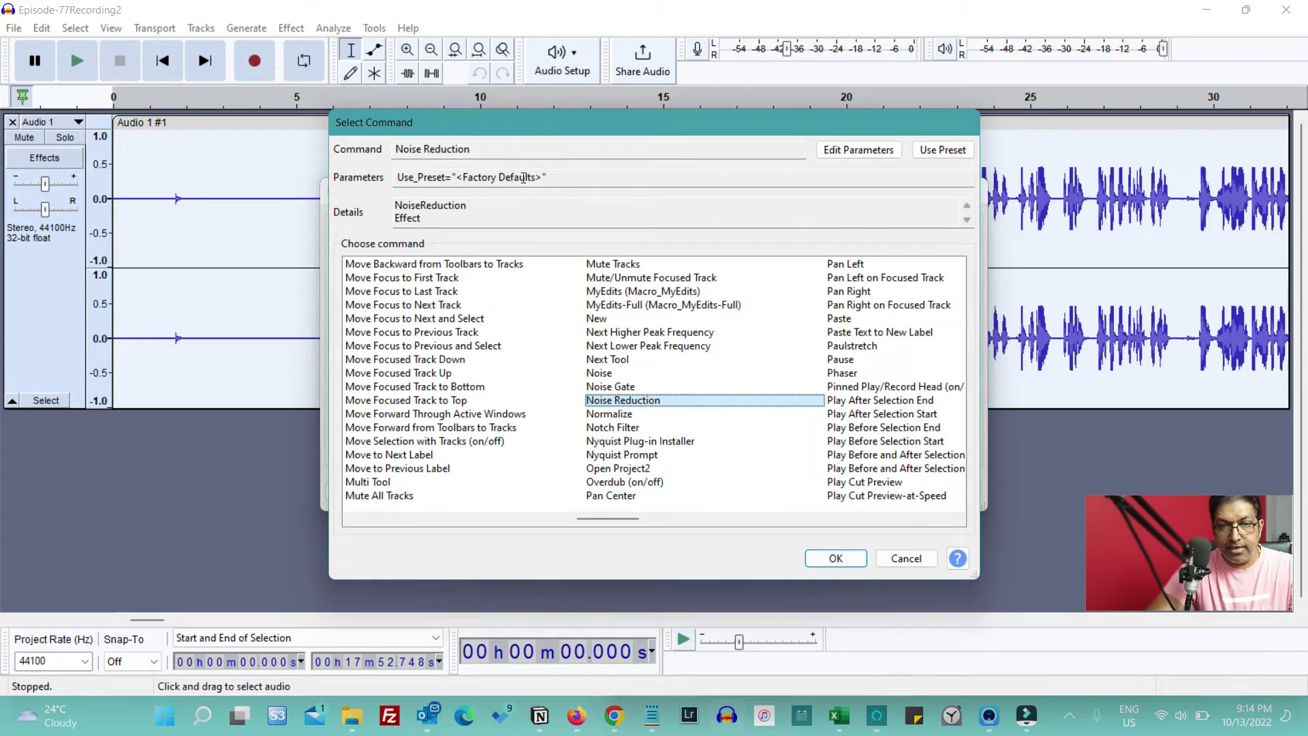
{"action": "left_click", "coordinate": [859, 150]}
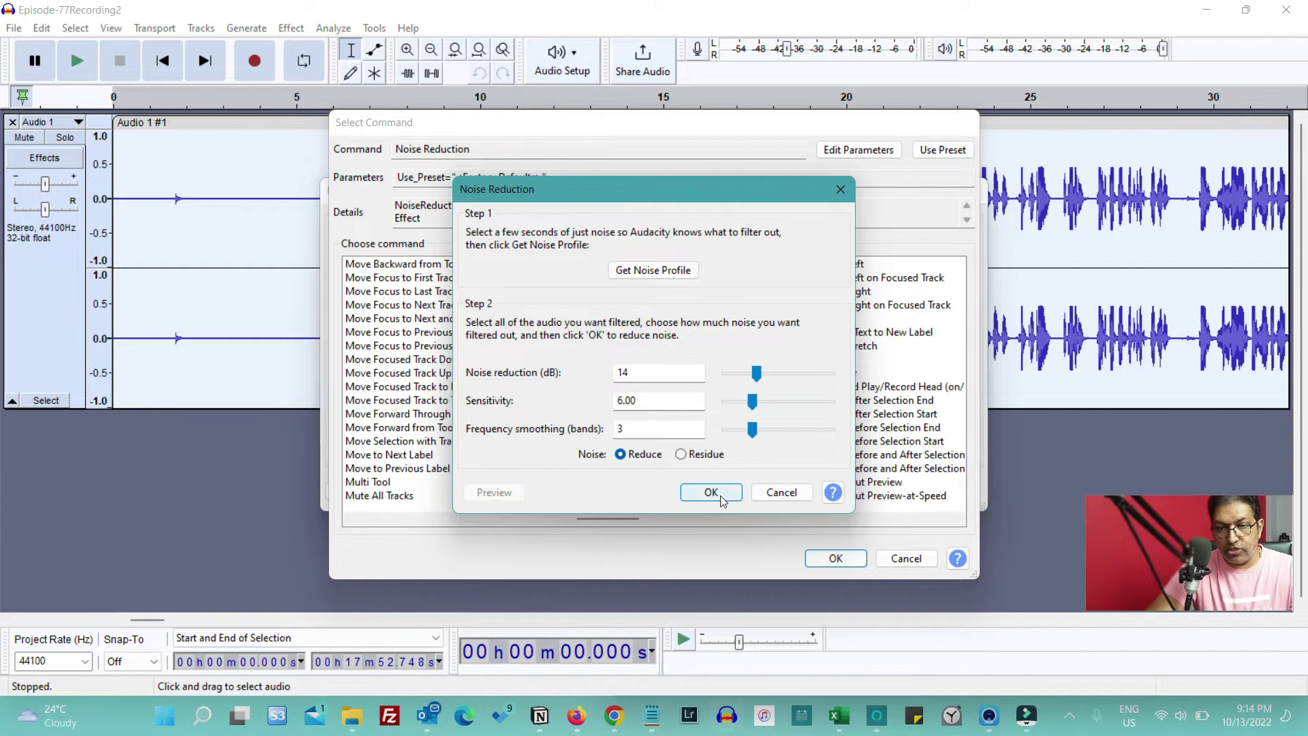
{"action": "left_click", "coordinate": [766, 497]}
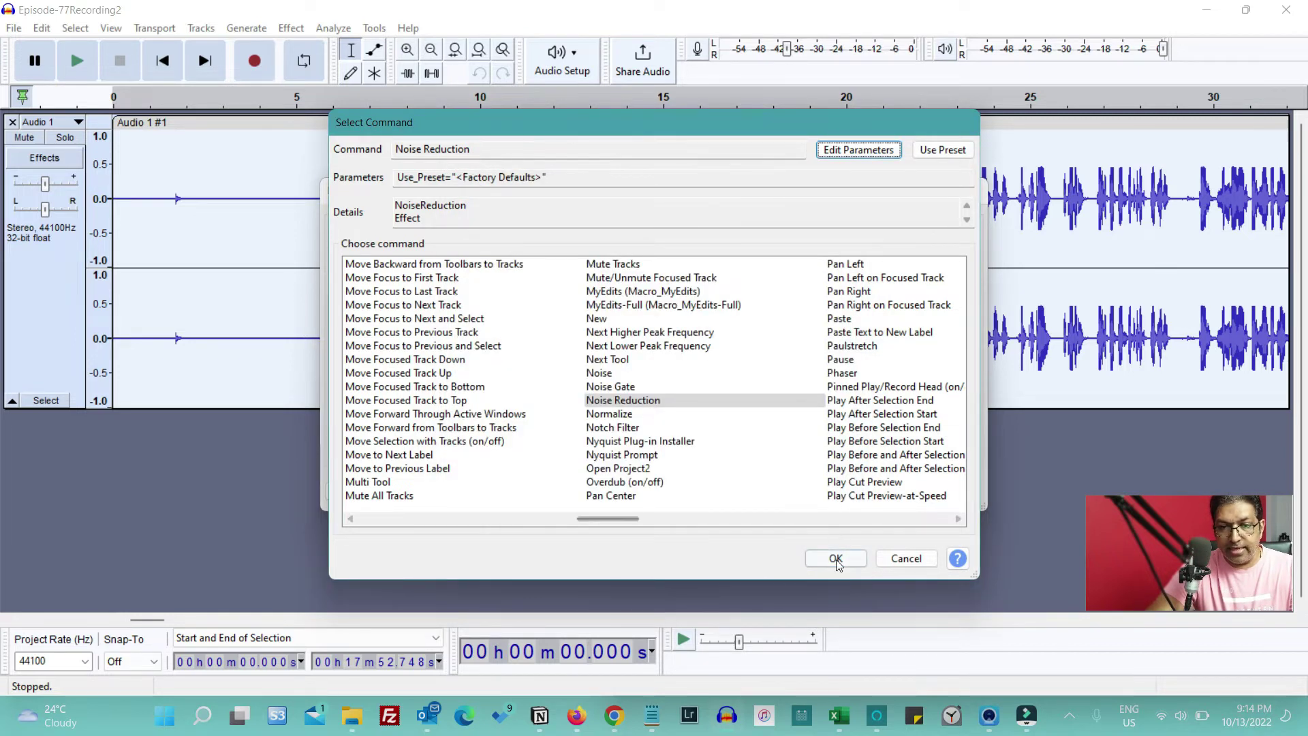
{"action": "left_click", "coordinate": [835, 559]}
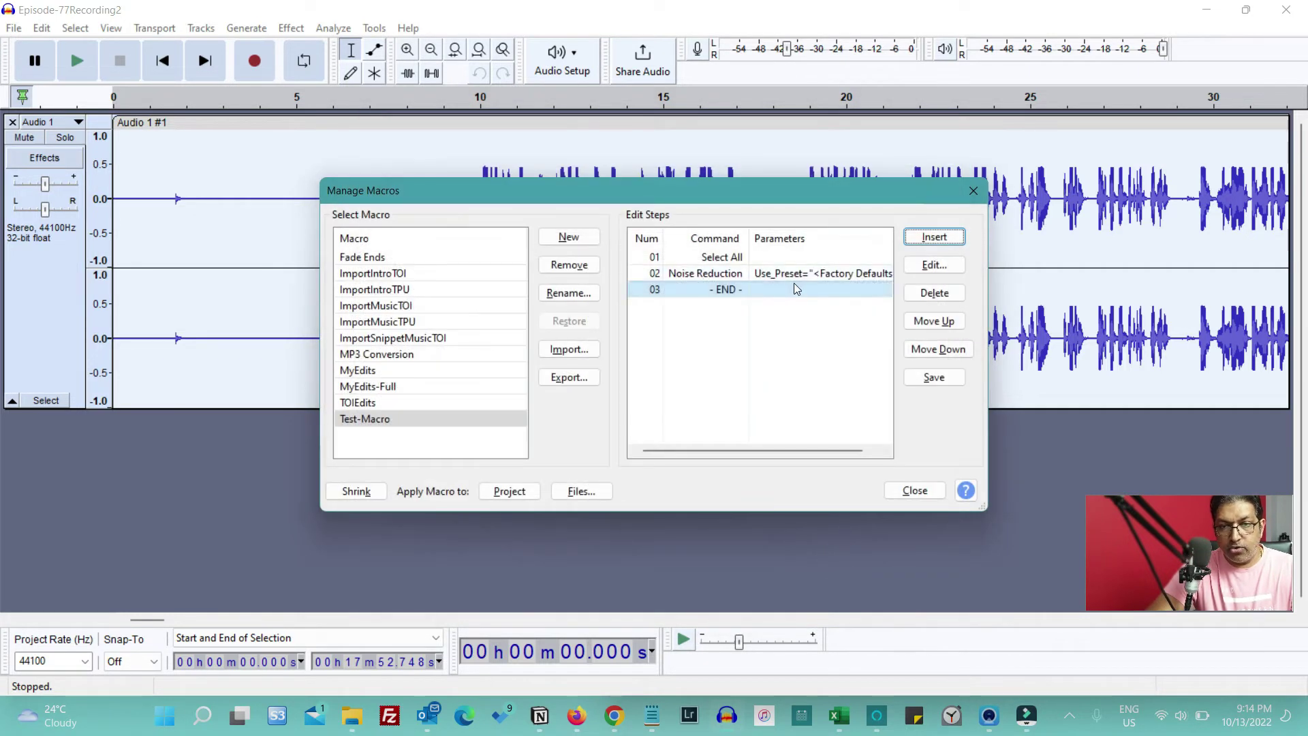
Step: Insert the Truncate Silence command after Noise Reduction in Test-Macro, checking its settings and keeping them as they are
{"action": "left_click", "coordinate": [937, 238]}
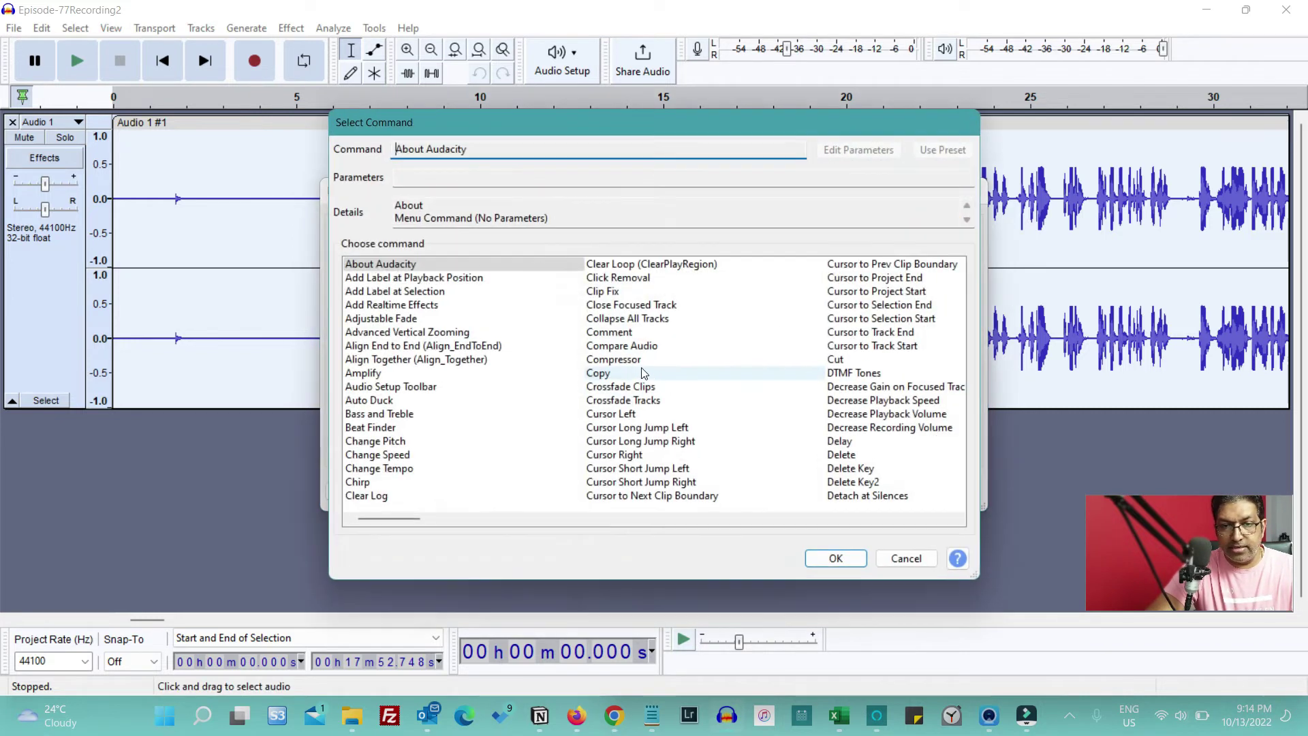
{"action": "left_click", "coordinate": [600, 386]}
{"action": "scroll", "coordinate": [599, 394], "scroll_direction": "down", "scroll_amount": 5}
{"action": "type", "text": "truncate"}
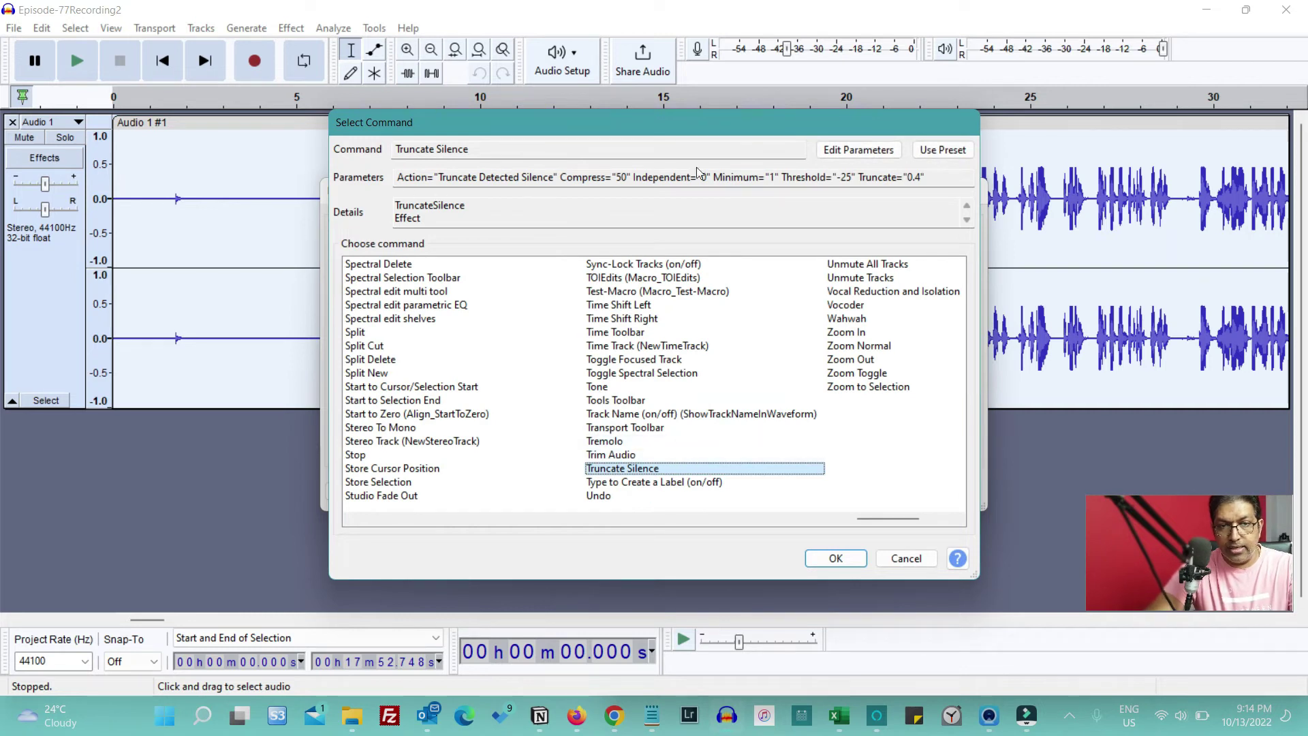
{"action": "left_click", "coordinate": [873, 154]}
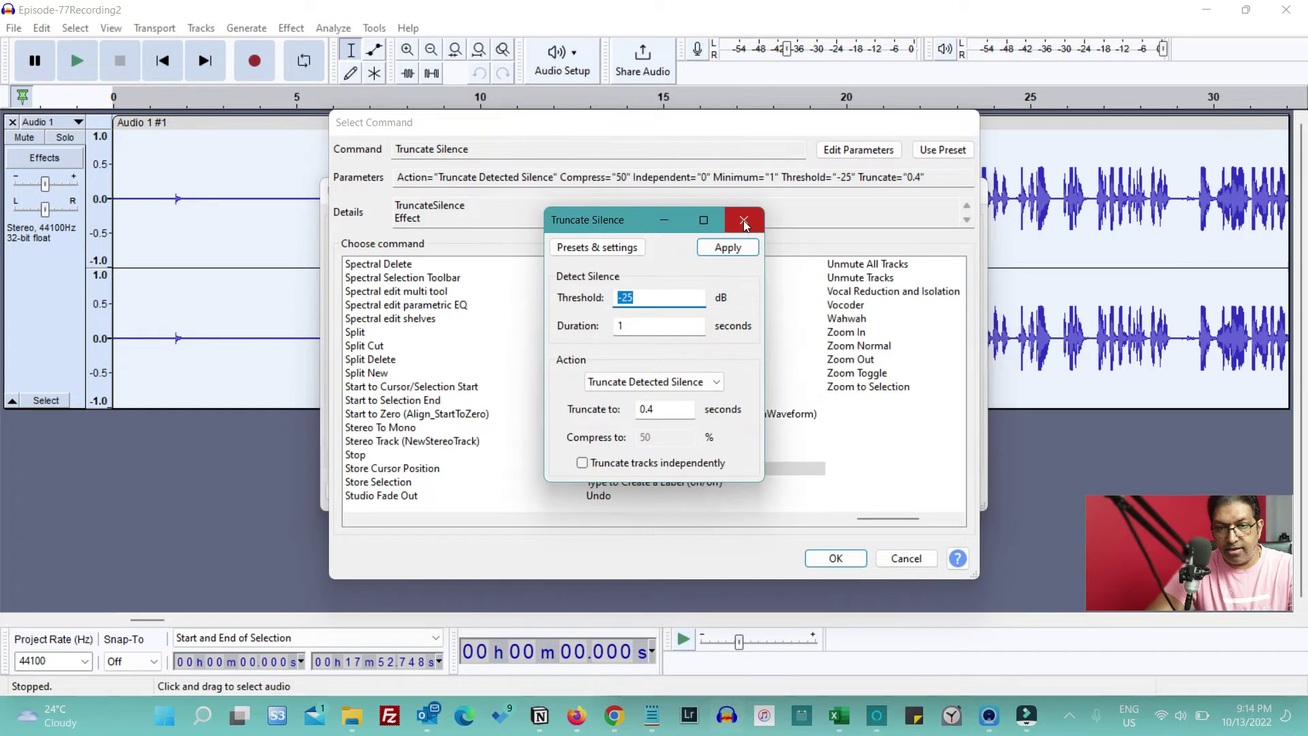
{"action": "left_click", "coordinate": [745, 222]}
{"action": "left_click", "coordinate": [836, 559]}
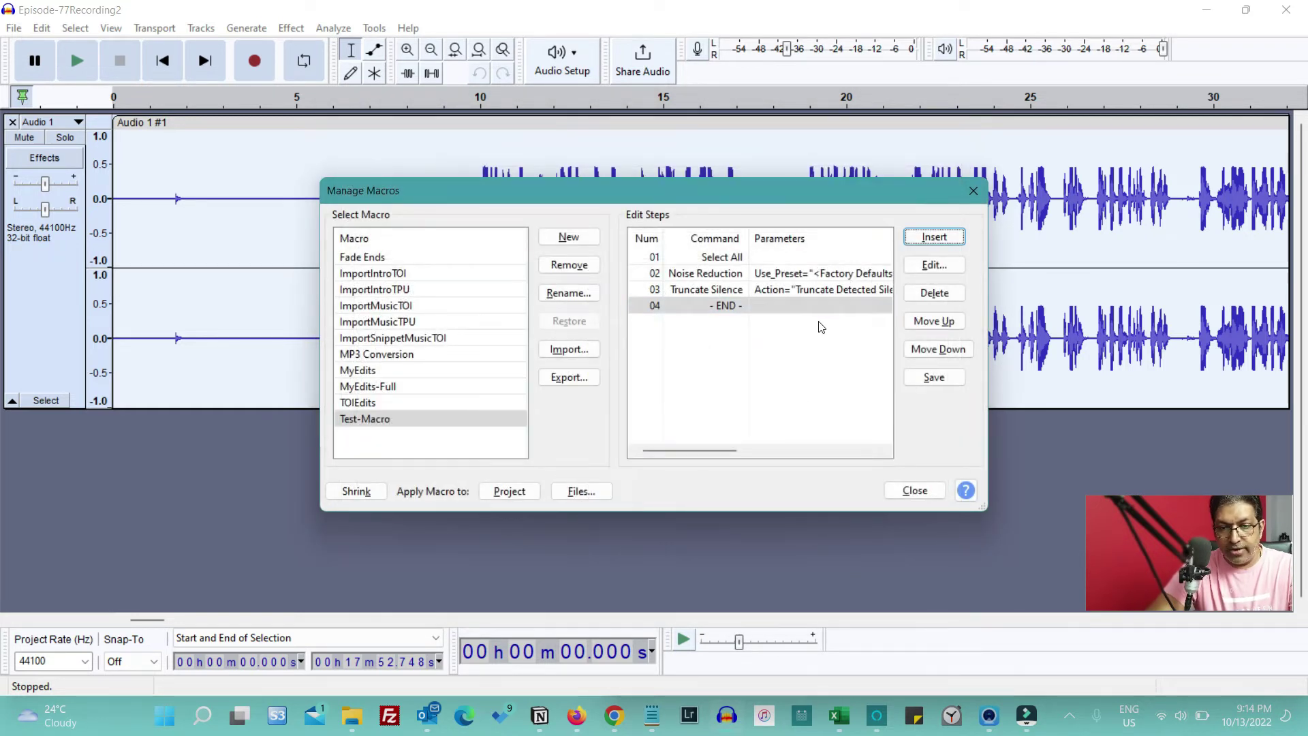
Step: Insert the Loudness Normalization command after Truncate Silence in Test-Macro, keeping its existing parameters
{"action": "left_click", "coordinate": [678, 303]}
{"action": "left_click", "coordinate": [934, 264]}
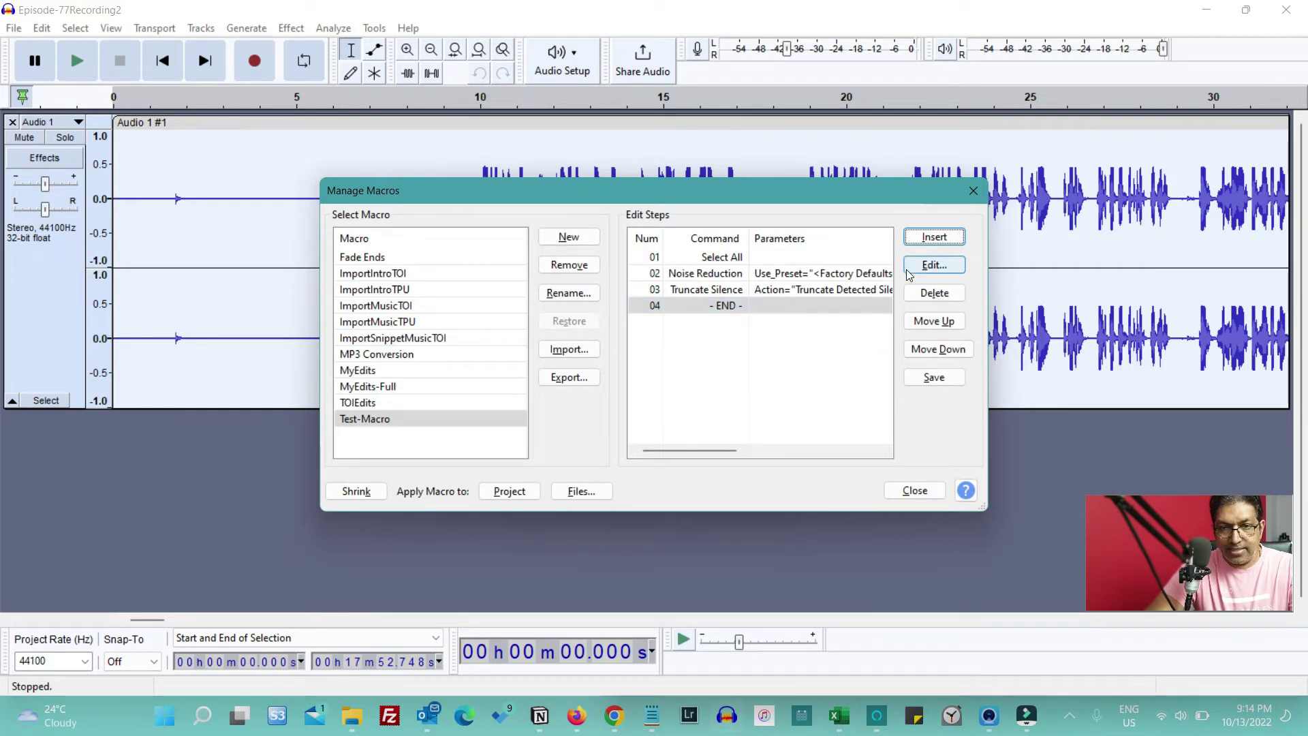
{"action": "left_click", "coordinate": [934, 237]}
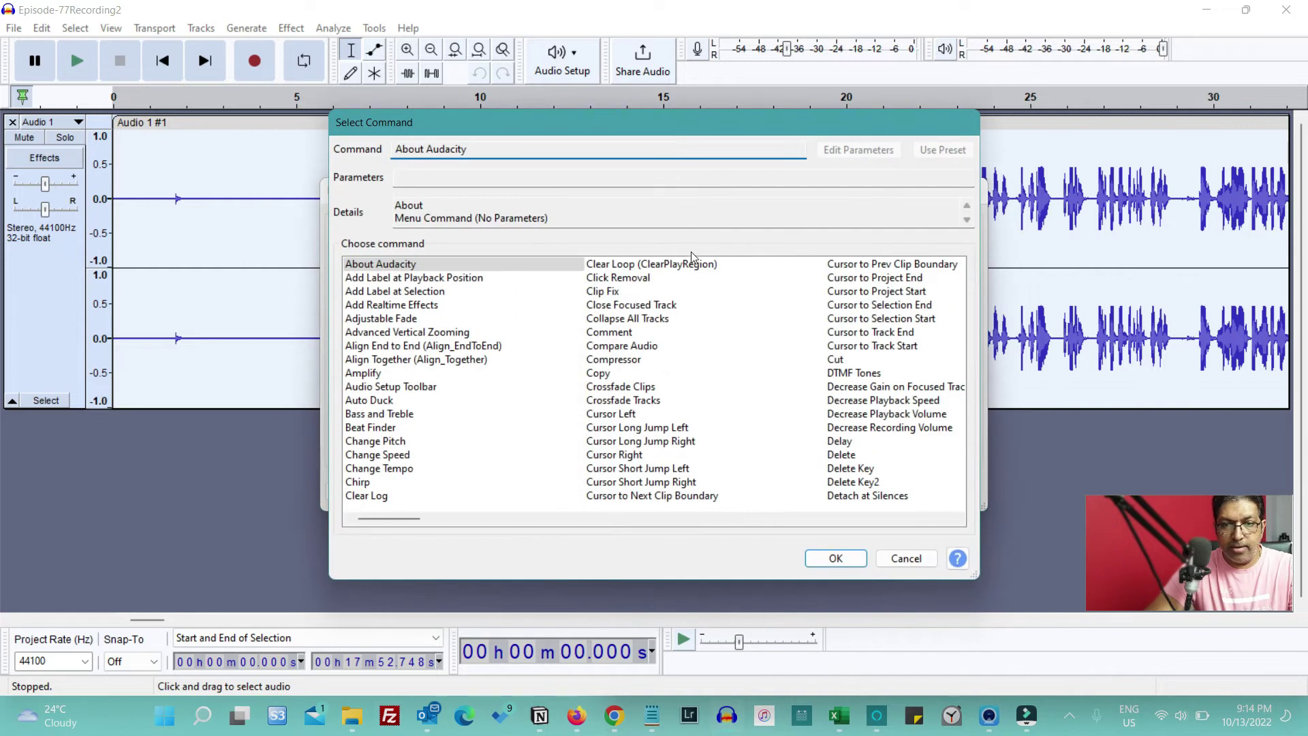
{"action": "left_click", "coordinate": [611, 334]}
{"action": "key", "text": "l"}
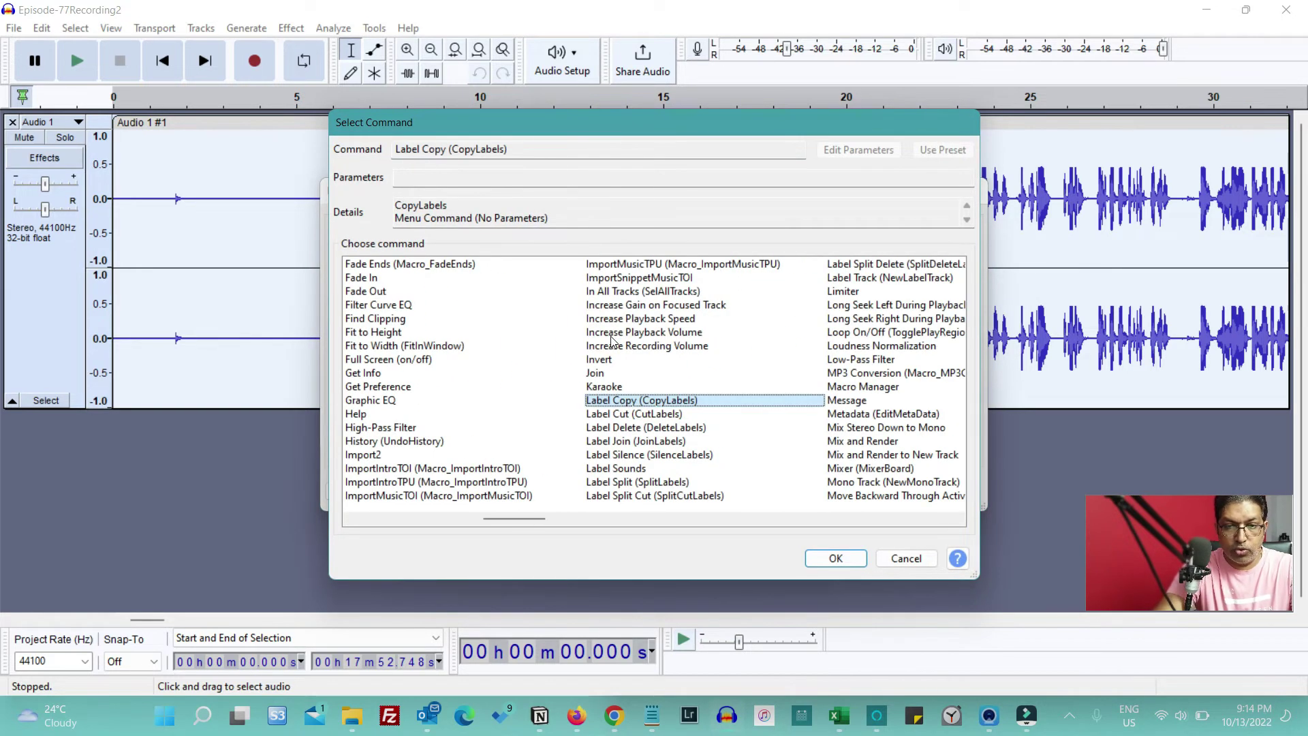
{"action": "key", "text": "o"}
{"action": "key", "text": "u"}
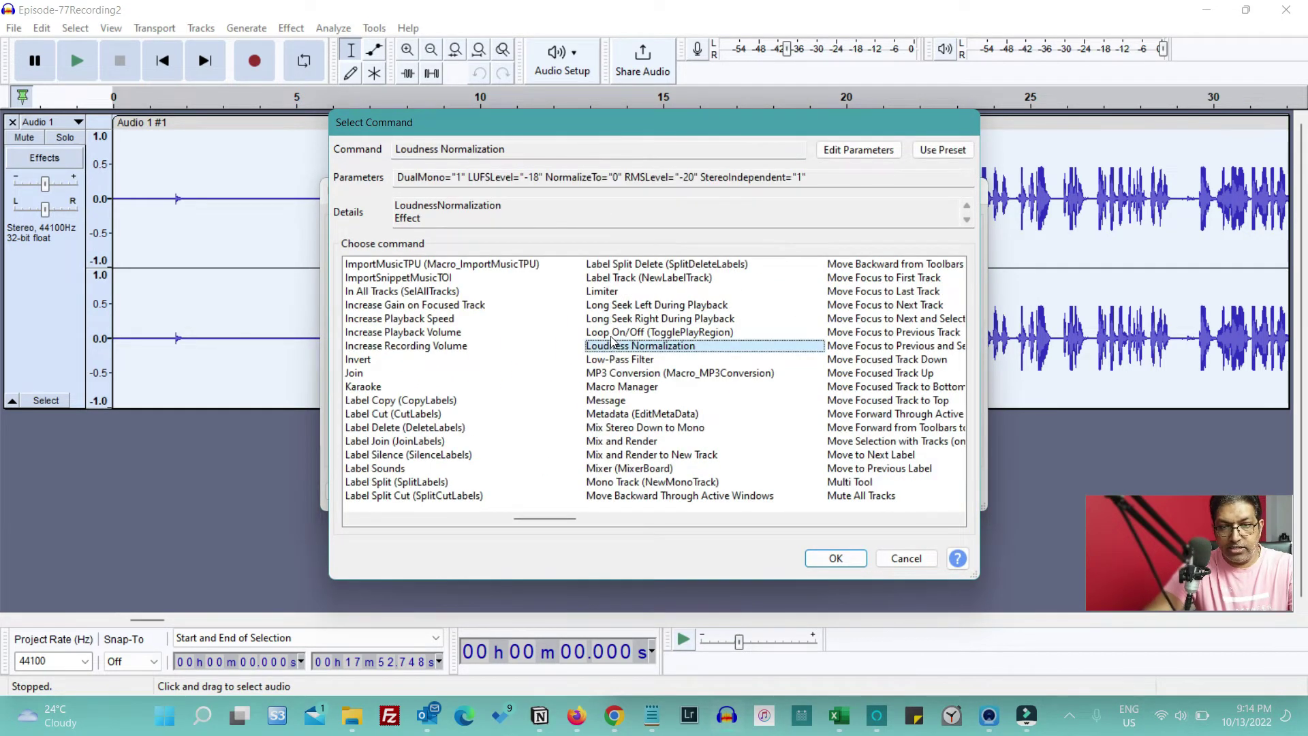
{"action": "left_click", "coordinate": [836, 558]}
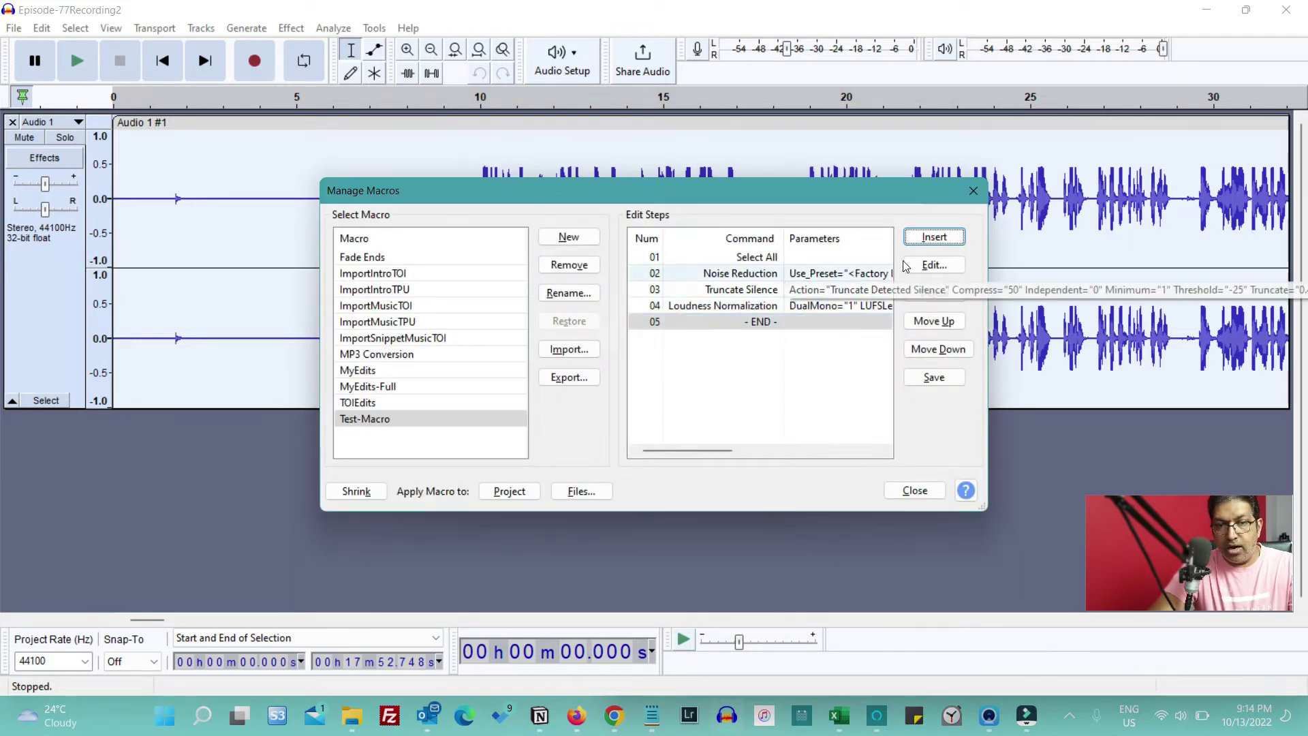
Step: Insert the Compressor command after Loudness Normalization in Test-Macro, keeping its existing parameters
{"action": "left_click", "coordinate": [934, 236]}
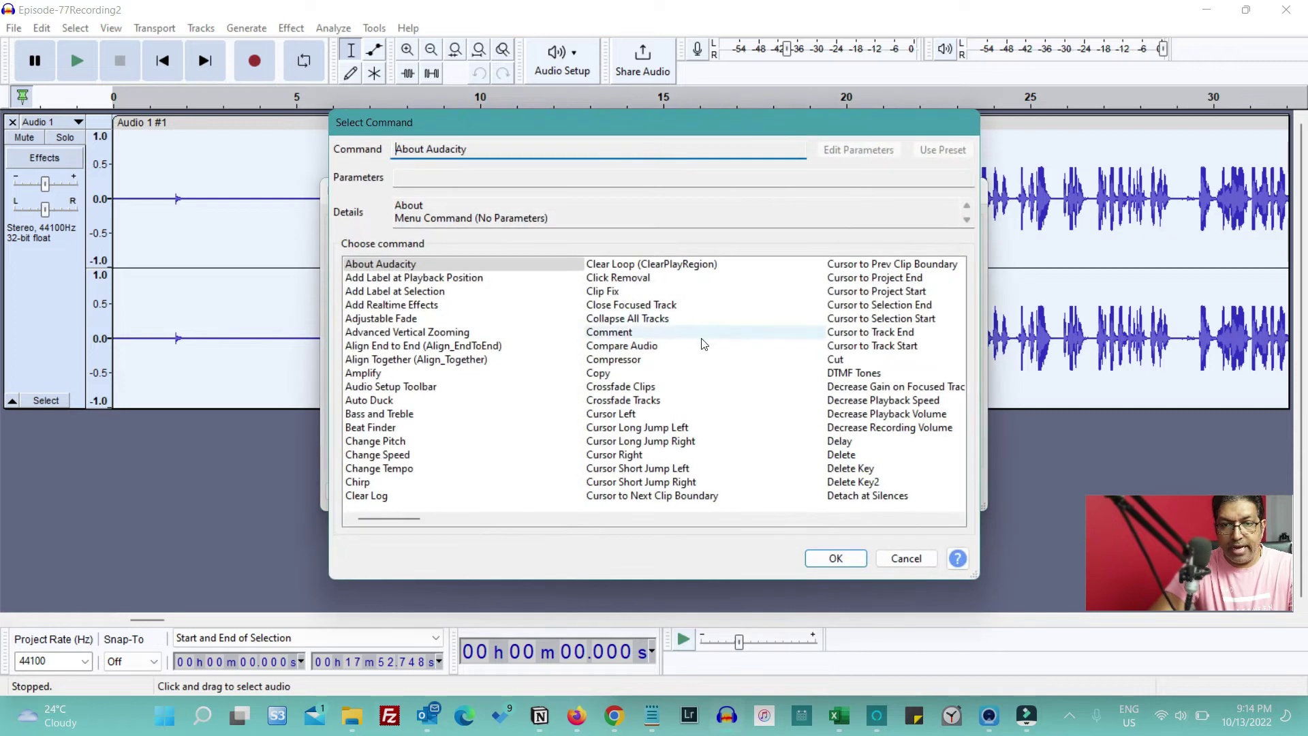
{"action": "left_click", "coordinate": [630, 319]}
{"action": "left_click", "coordinate": [612, 361]}
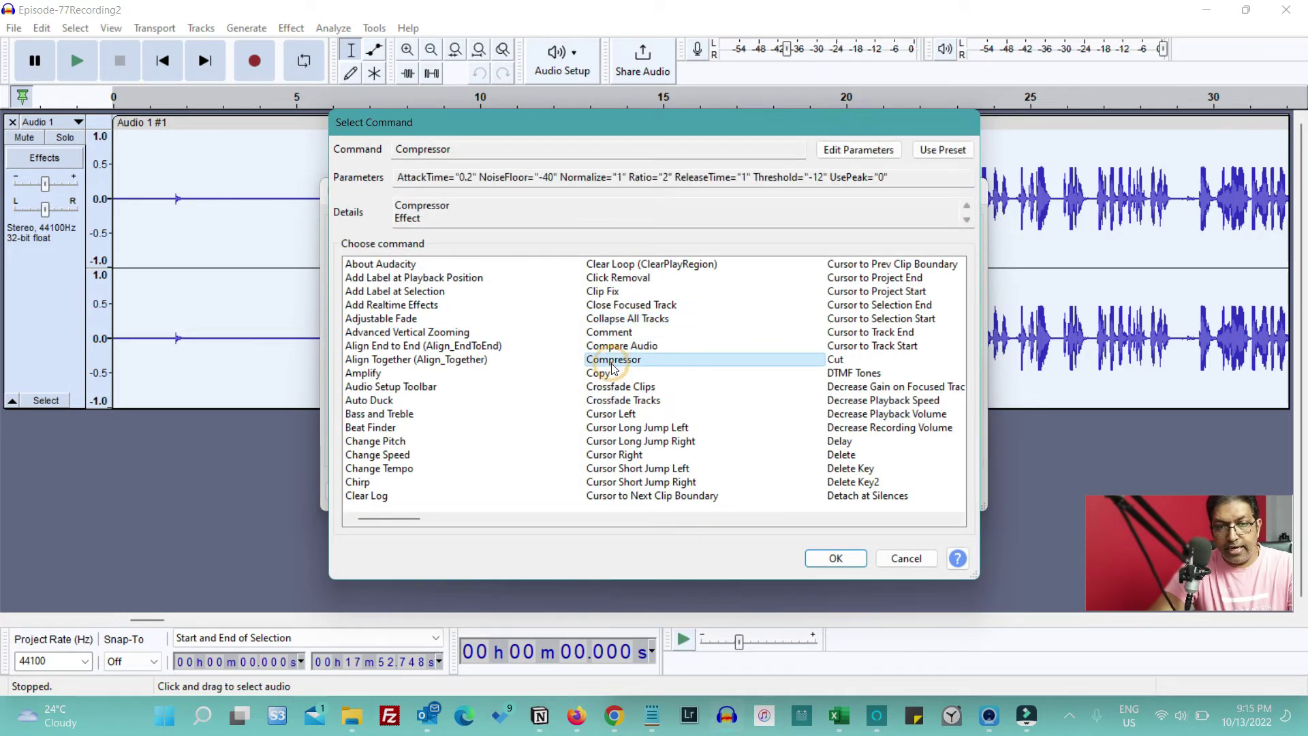
{"action": "left_click", "coordinate": [845, 557]}
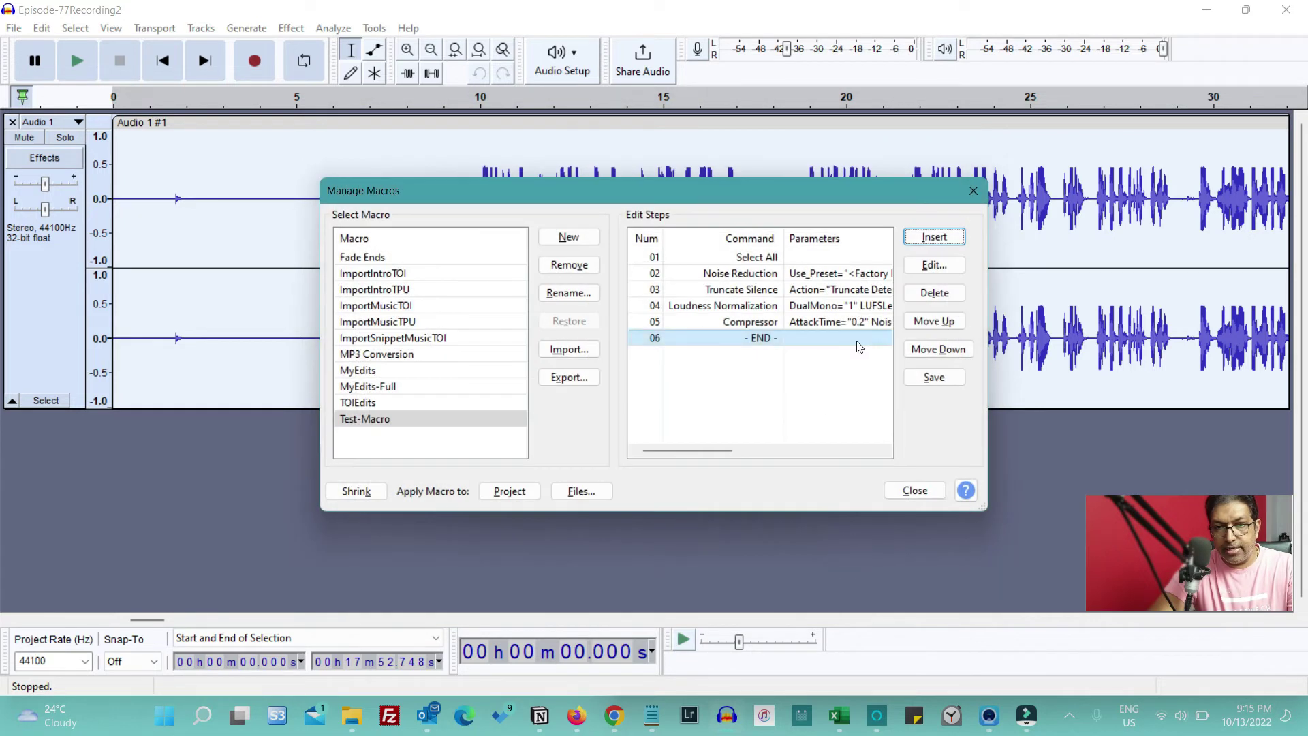
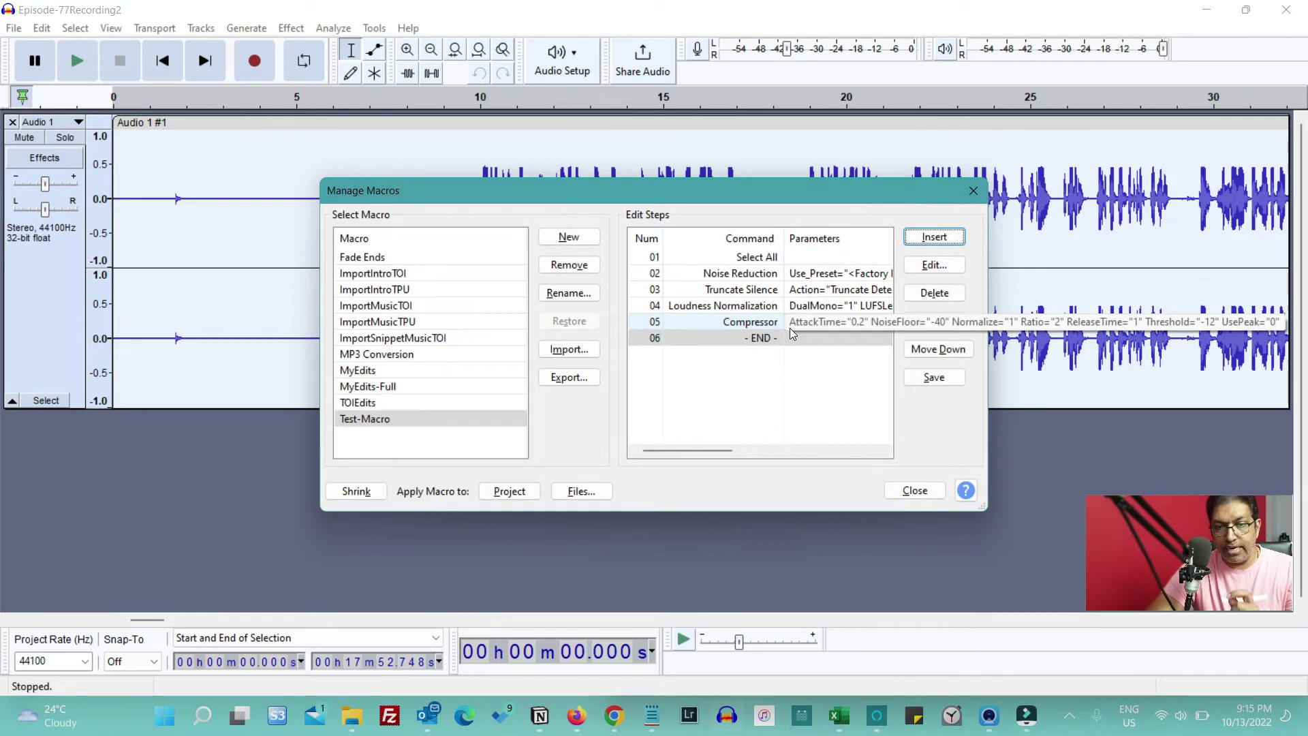
Step: Choose the Import2 command for the step after Compressor in Test-Macro and open its parameters for editing
{"action": "left_click", "coordinate": [934, 237]}
{"action": "left_click", "coordinate": [639, 379]}
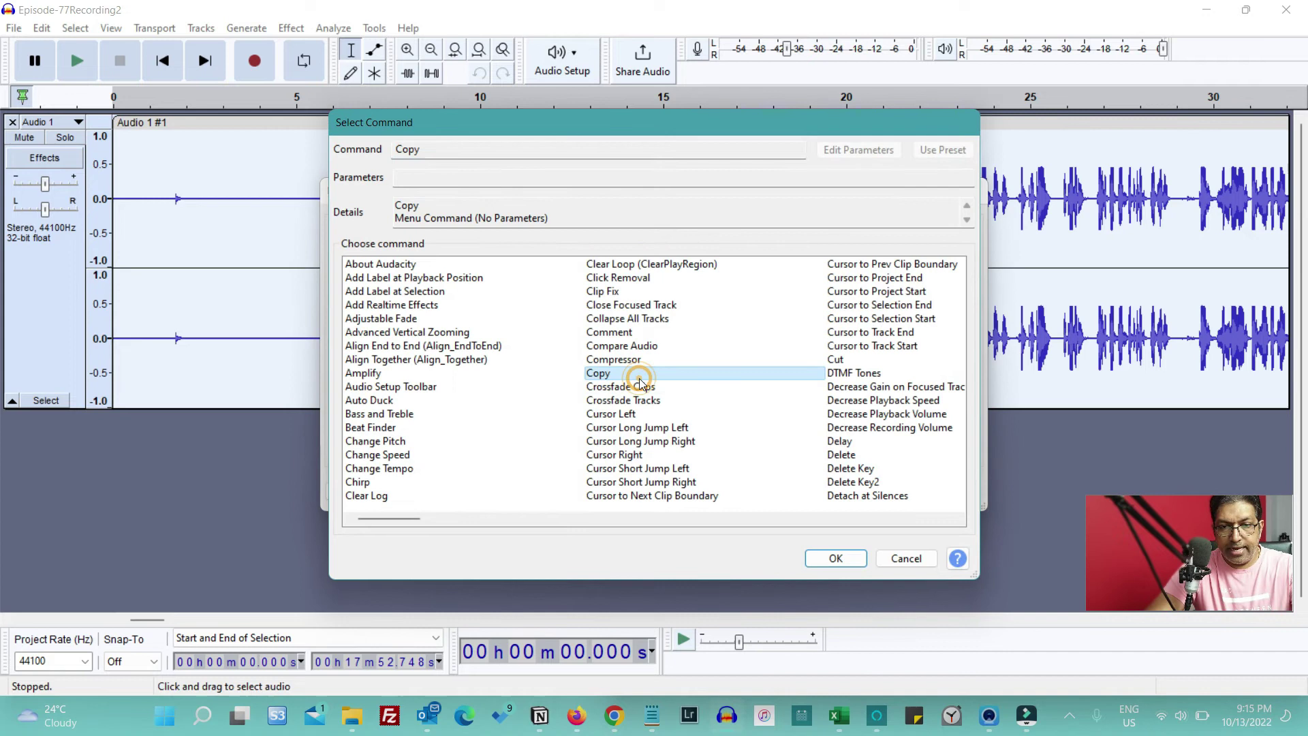
{"action": "key", "text": "i"}
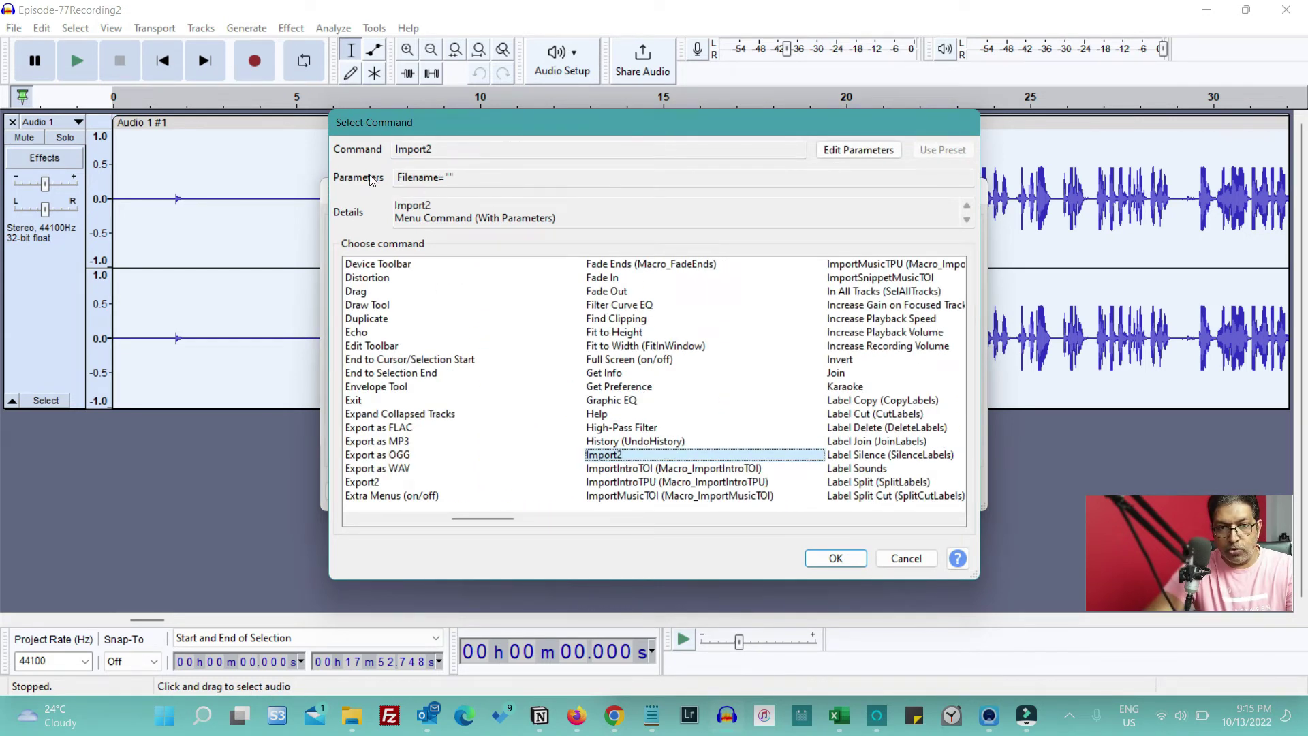
{"action": "left_click", "coordinate": [448, 179]}
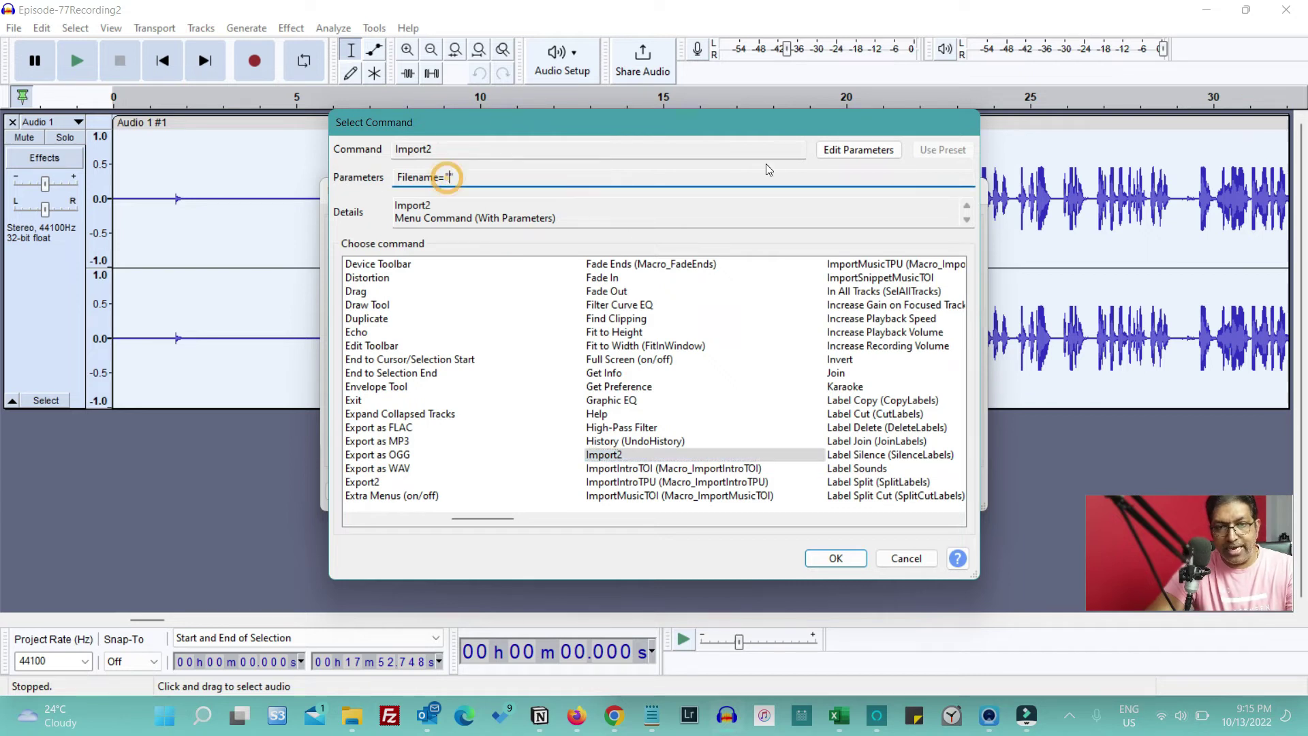
{"action": "left_click", "coordinate": [876, 153]}
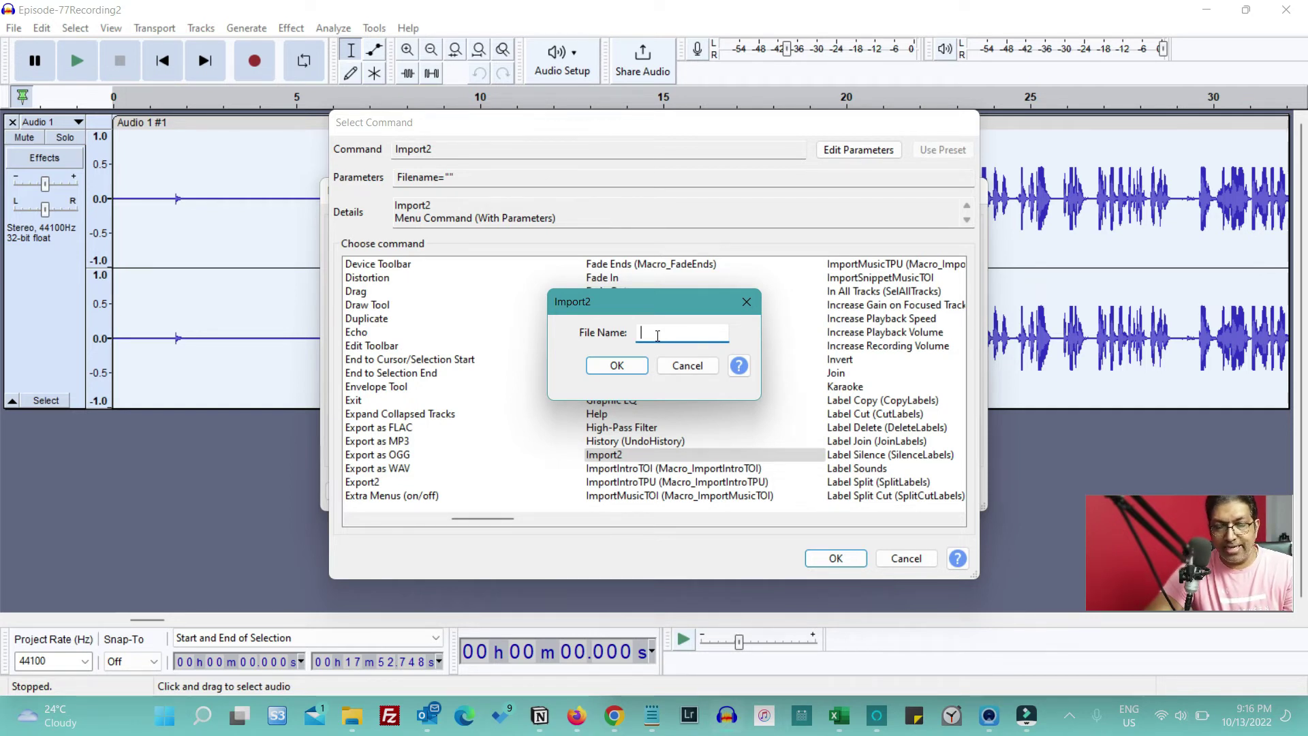
Step: Copy the folder location of the OUTRO_MUSIC file from its properties in File Explorer and paste it as Import2's file name
{"action": "key", "text": "alt+Tab"}
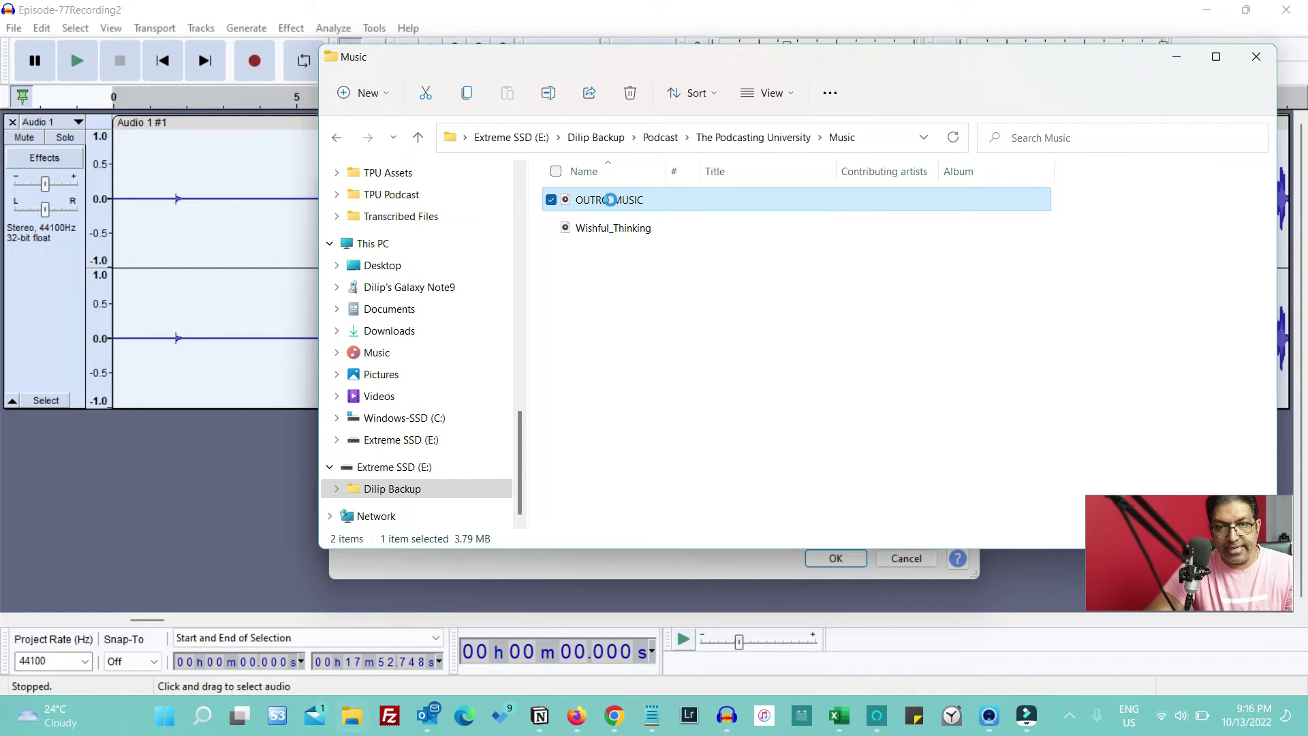
{"action": "right_click", "coordinate": [610, 199]}
{"action": "left_click", "coordinate": [708, 370]}
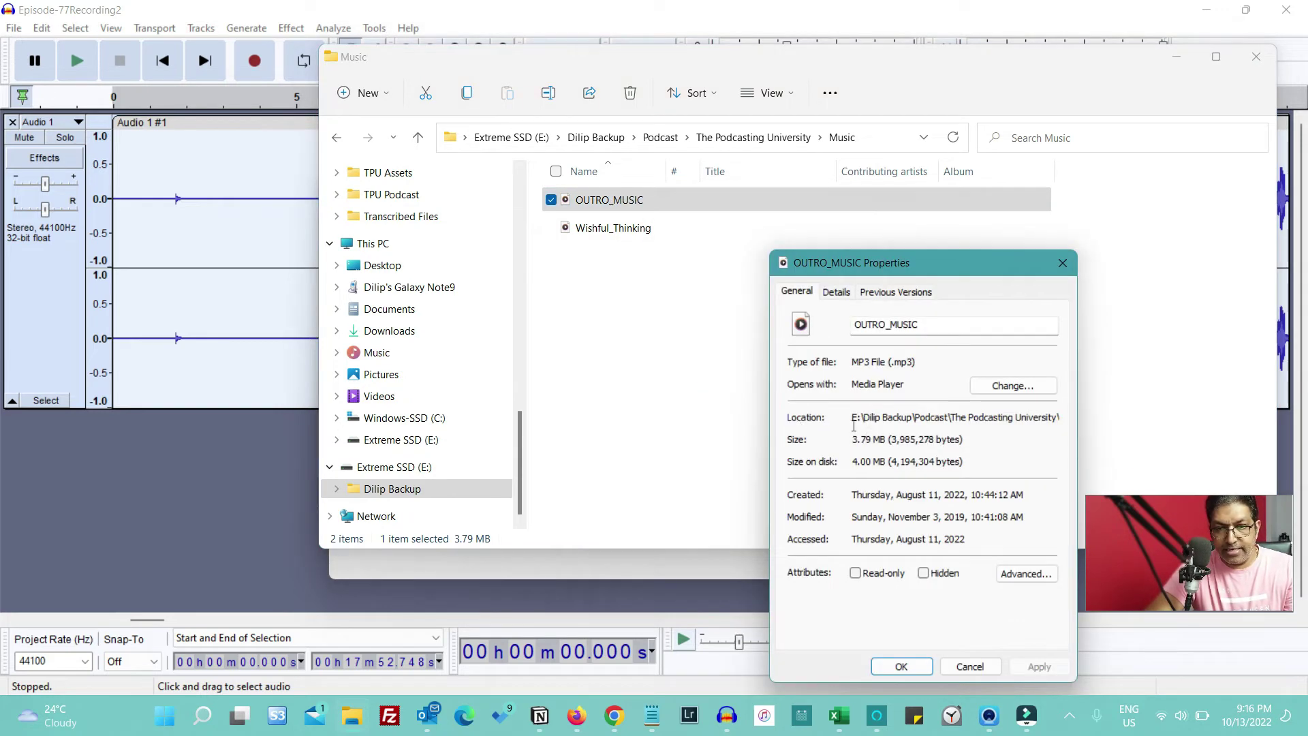
{"action": "left_click_drag", "start_coordinate": [854, 417], "coordinate": [1091, 415]}
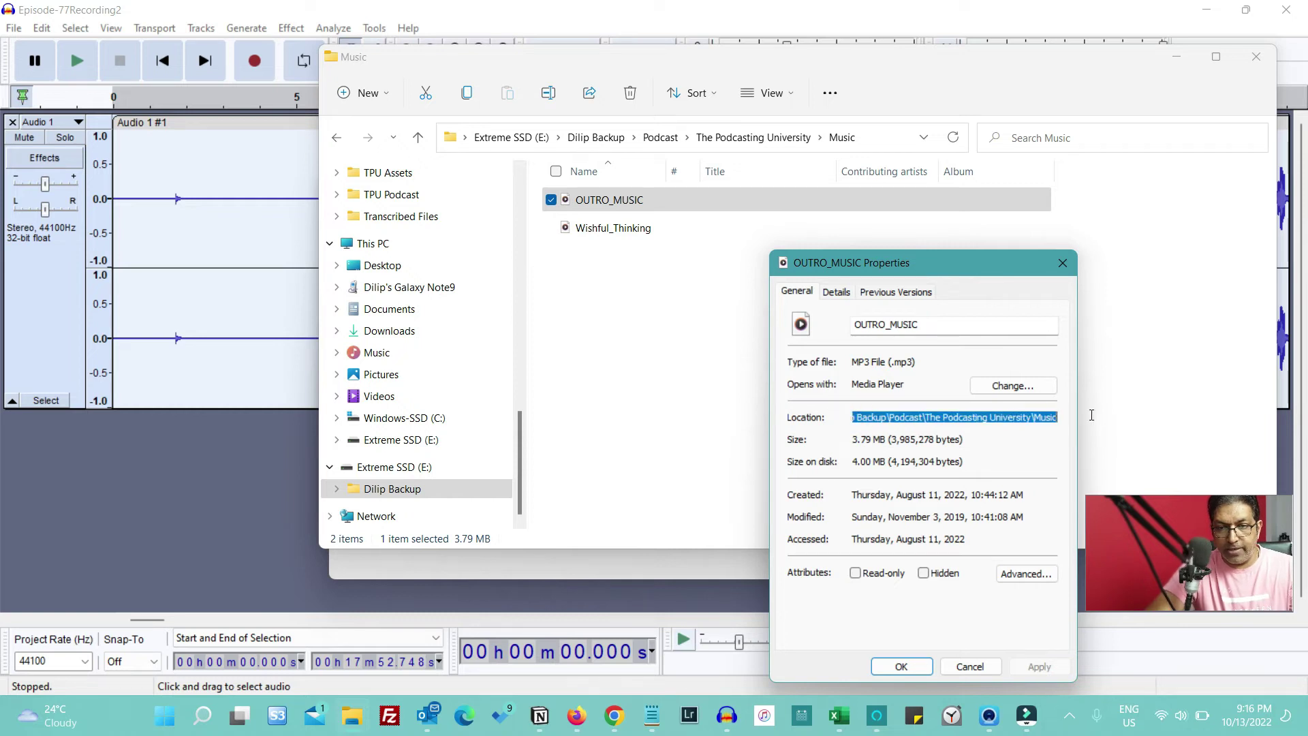
{"action": "left_click", "coordinate": [468, 560]}
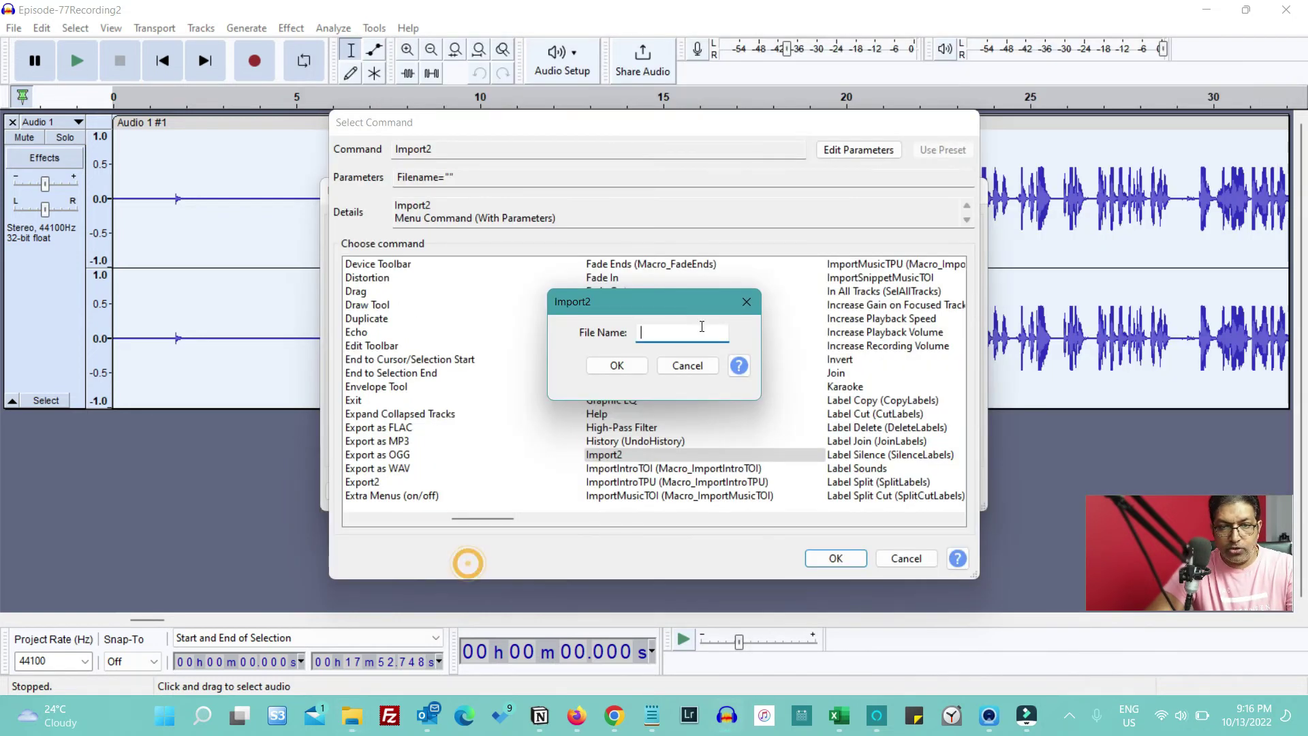
{"action": "key", "text": "ctrl+v"}
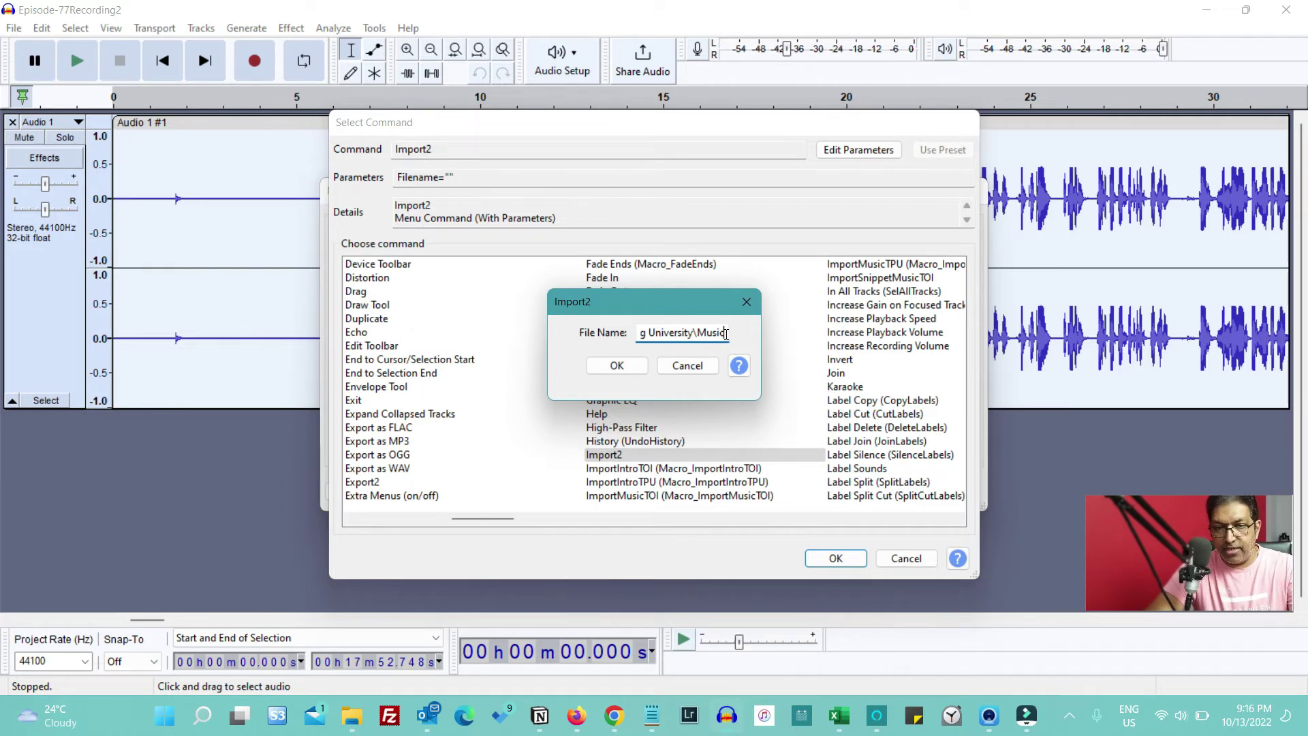
Step: Complete the Import2 path by appending \OUTRO_MUSIC.mp3, copying the name from the file's properties, and add the command to Test-Macro
{"action": "key", "text": "alt+Tab"}
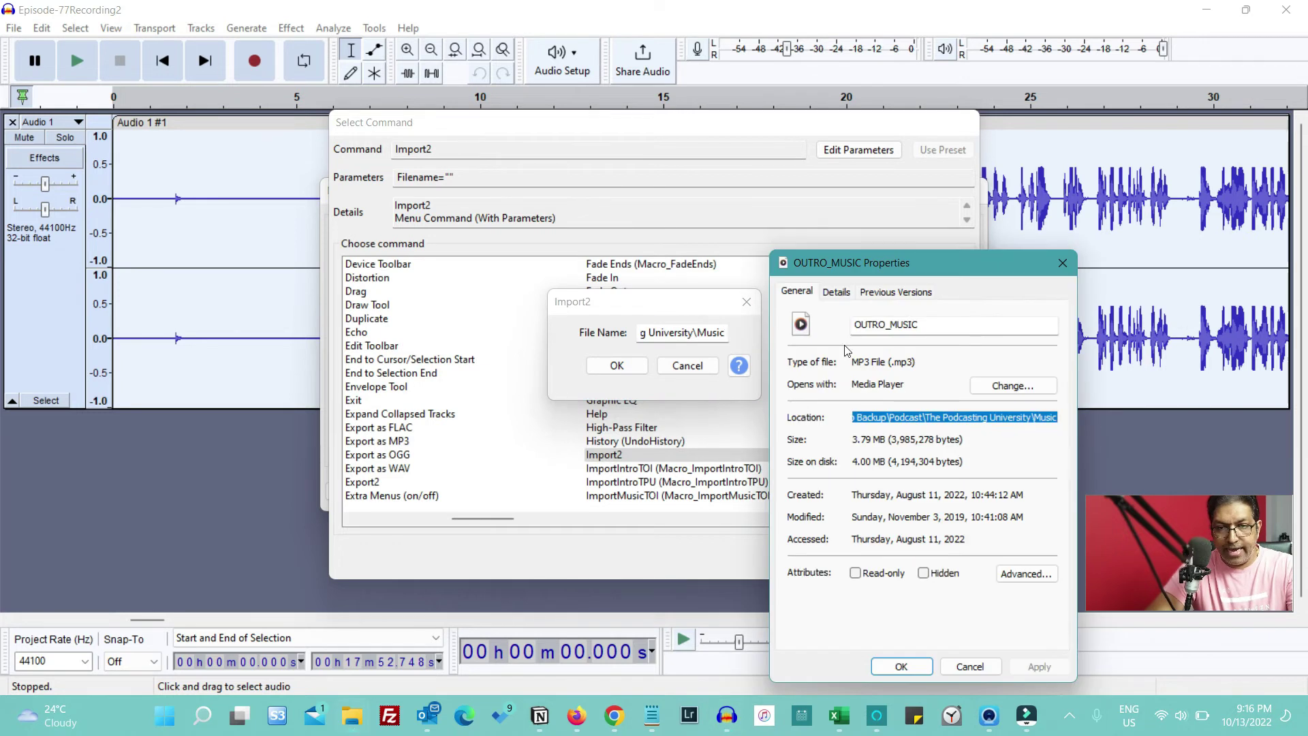
{"action": "double_click", "coordinate": [924, 328]}
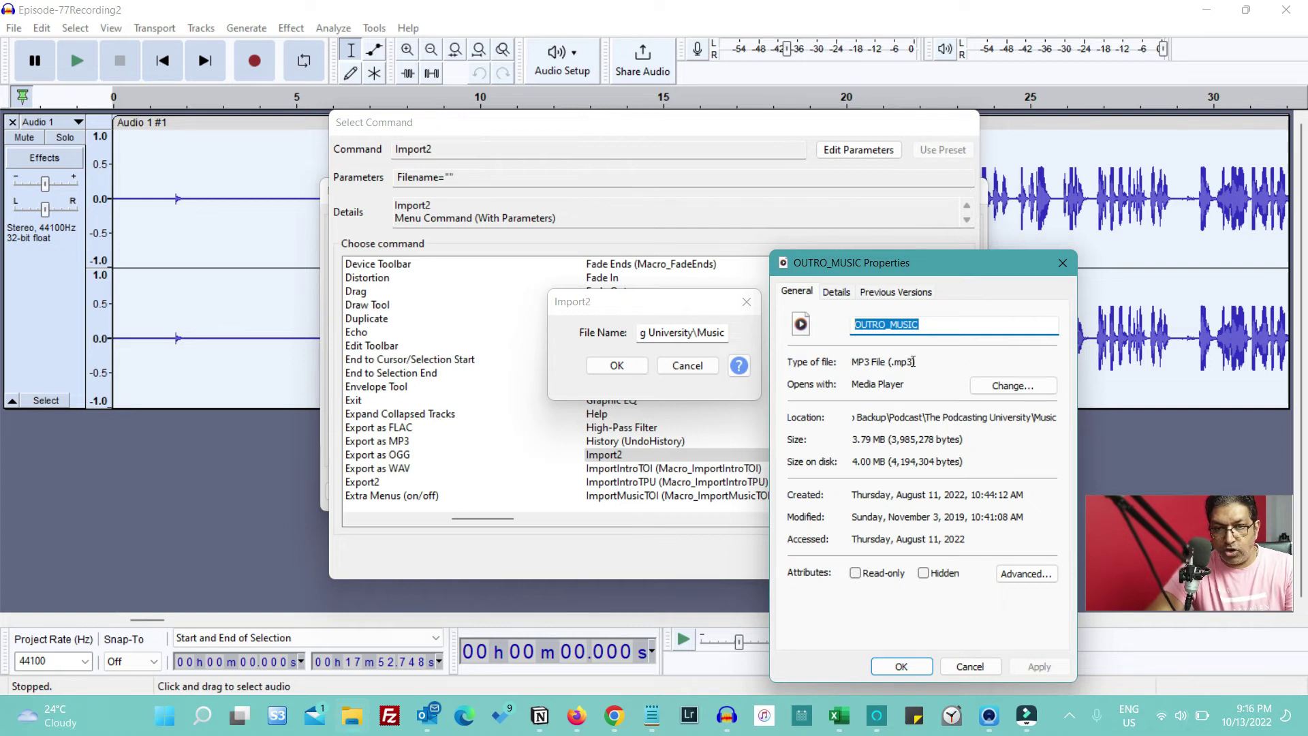
{"action": "left_click", "coordinate": [1064, 264]}
{"action": "type", "text": "\\"}
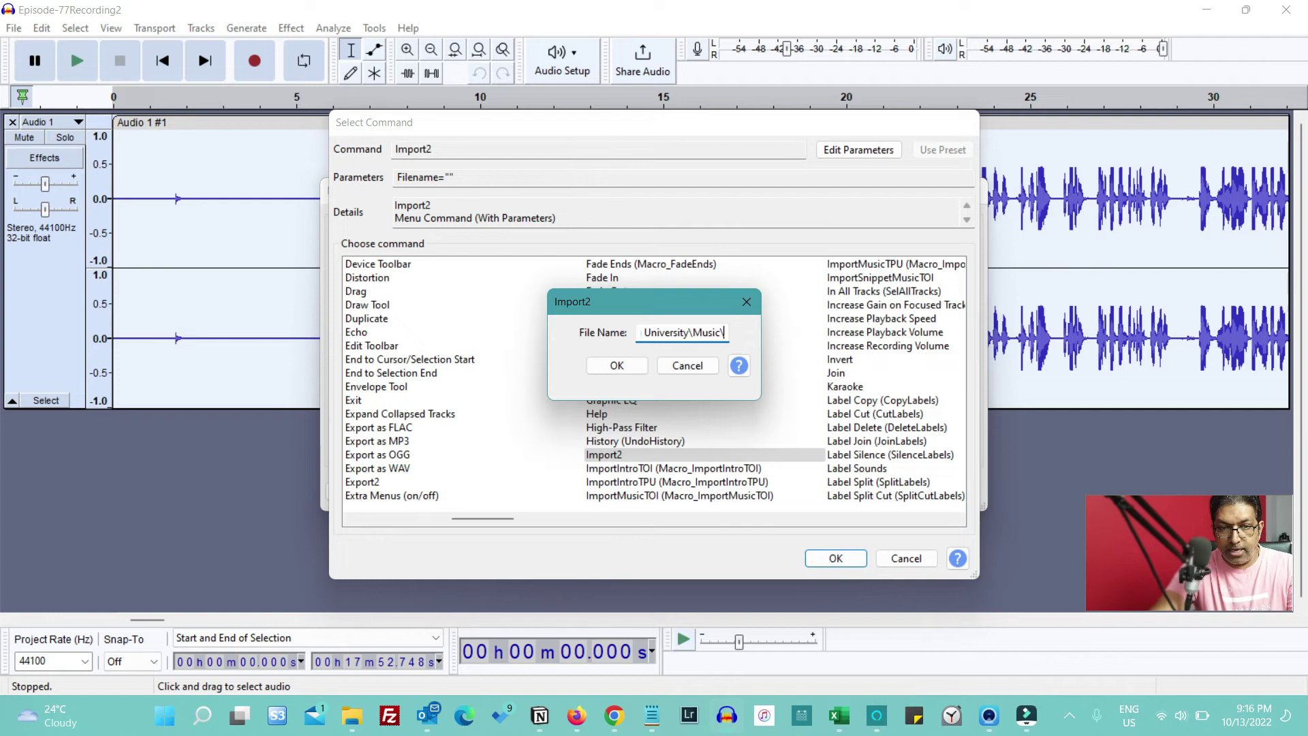
{"action": "key", "text": "ctrl+v"}
{"action": "type", "text": ".mp3"}
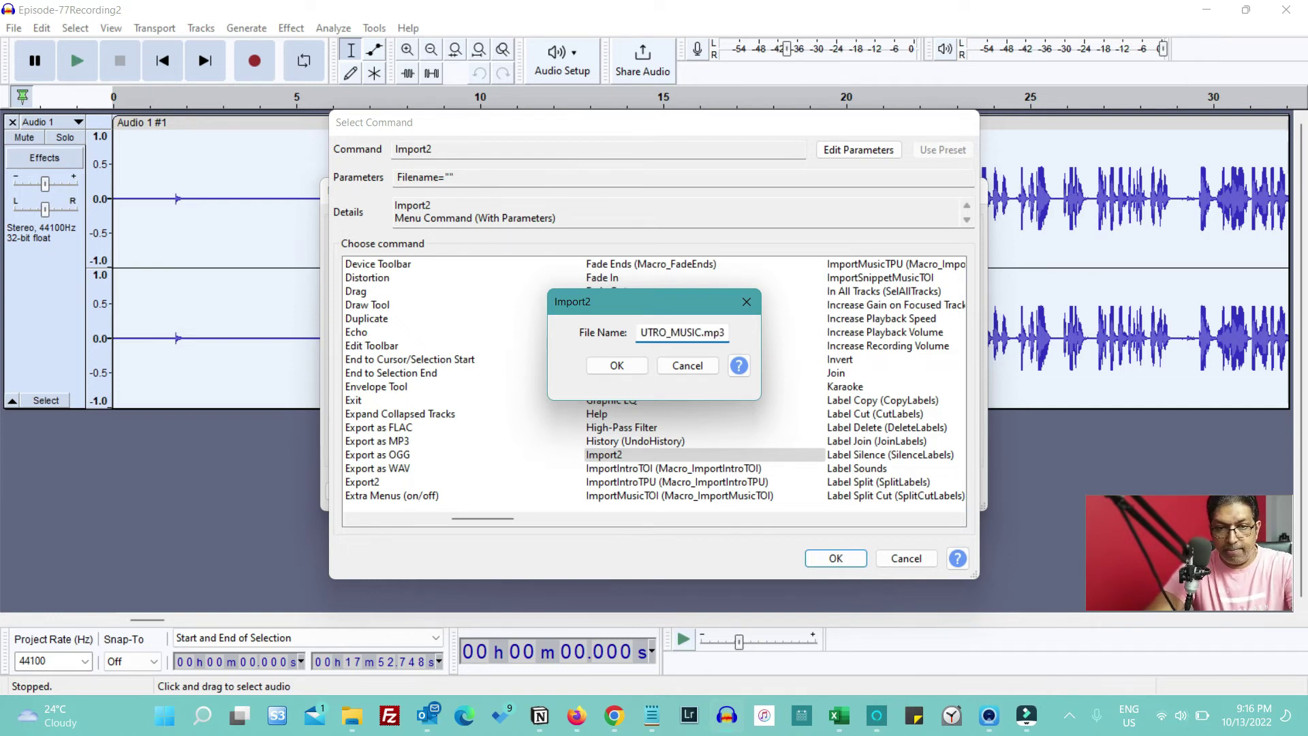
{"action": "left_click", "coordinate": [621, 368]}
{"action": "left_click", "coordinate": [844, 558]}
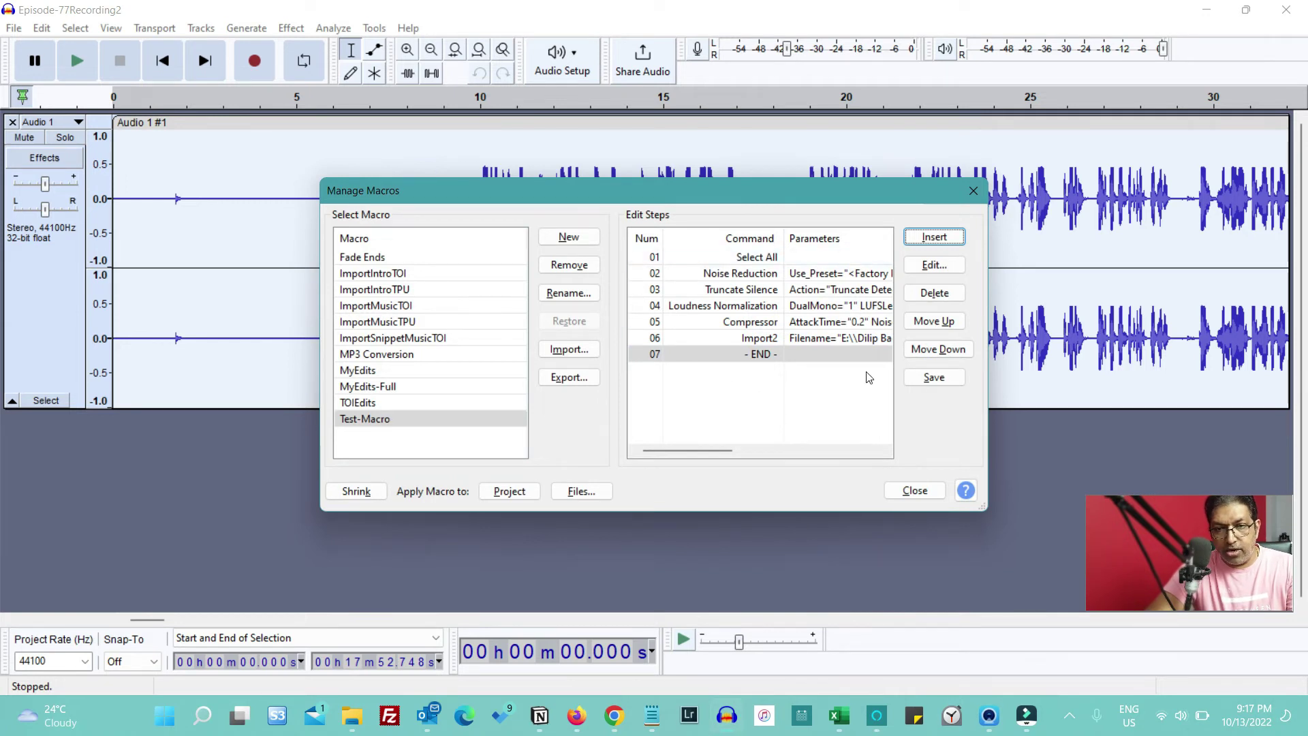
Step: Save Test-Macro and close the macro manager
{"action": "left_click", "coordinate": [945, 379]}
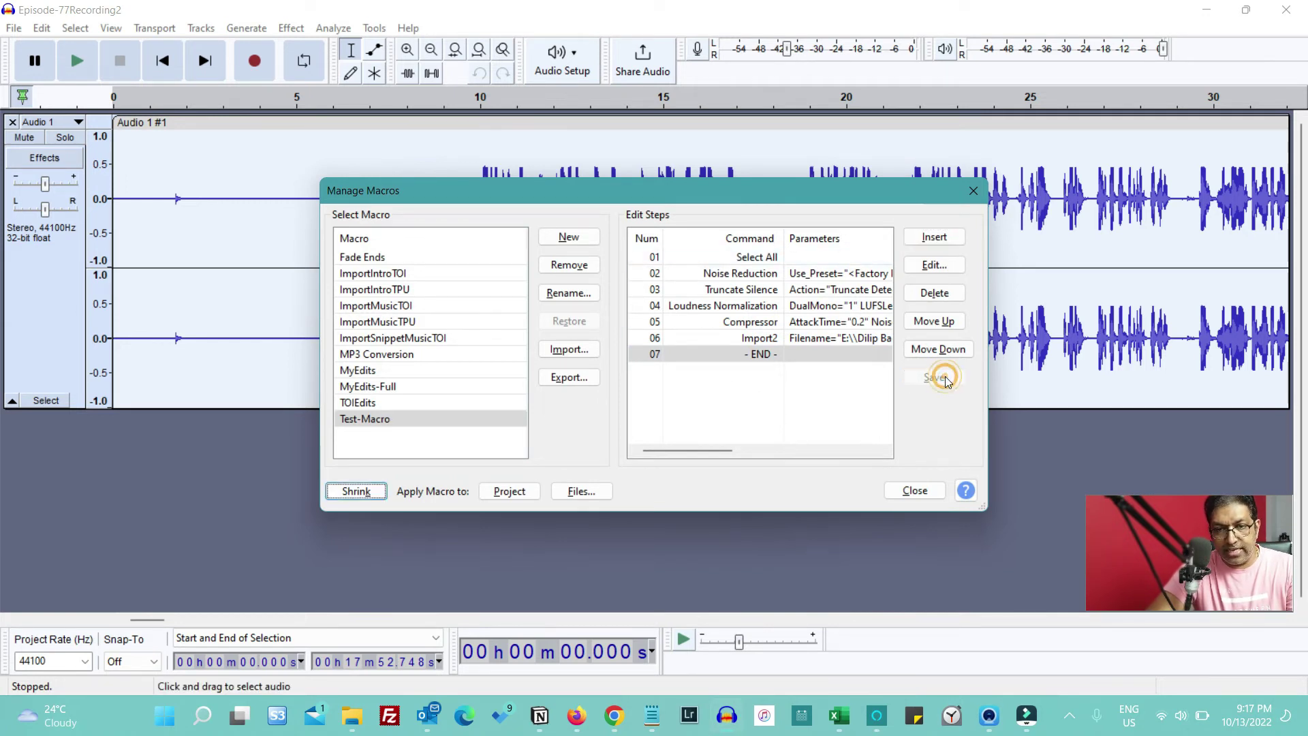
{"action": "left_click", "coordinate": [915, 491]}
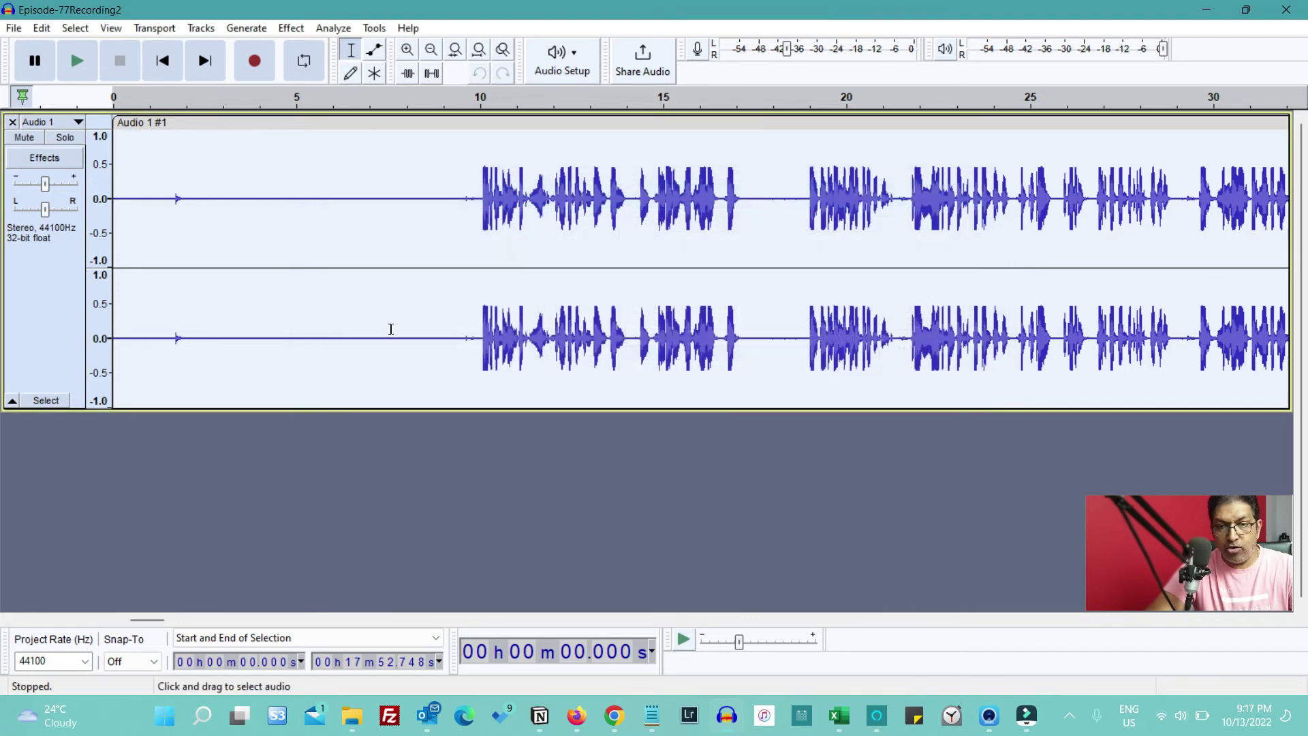
Step: Select about the first 10 seconds of background noise and capture it as the Noise Reduction profile
{"action": "left_click", "coordinate": [462, 217]}
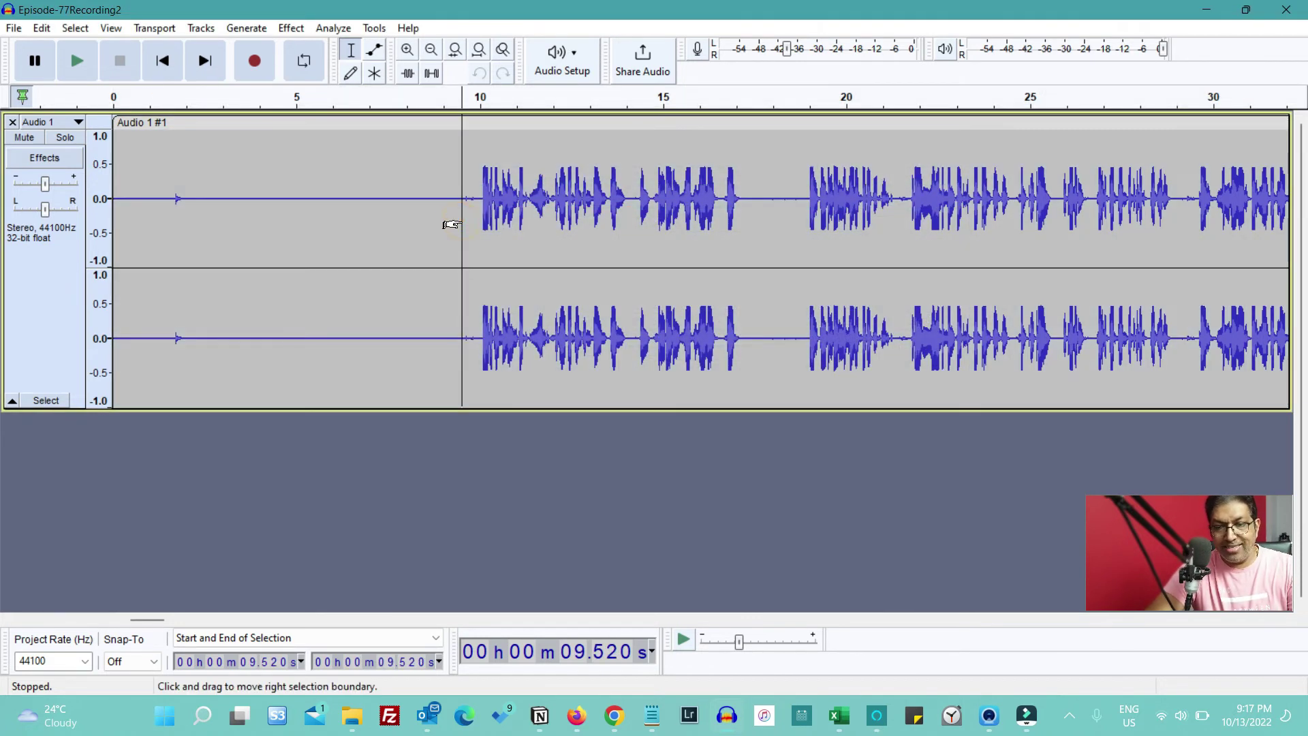
{"action": "left_click_drag", "start_coordinate": [477, 198], "coordinate": [113, 198]}
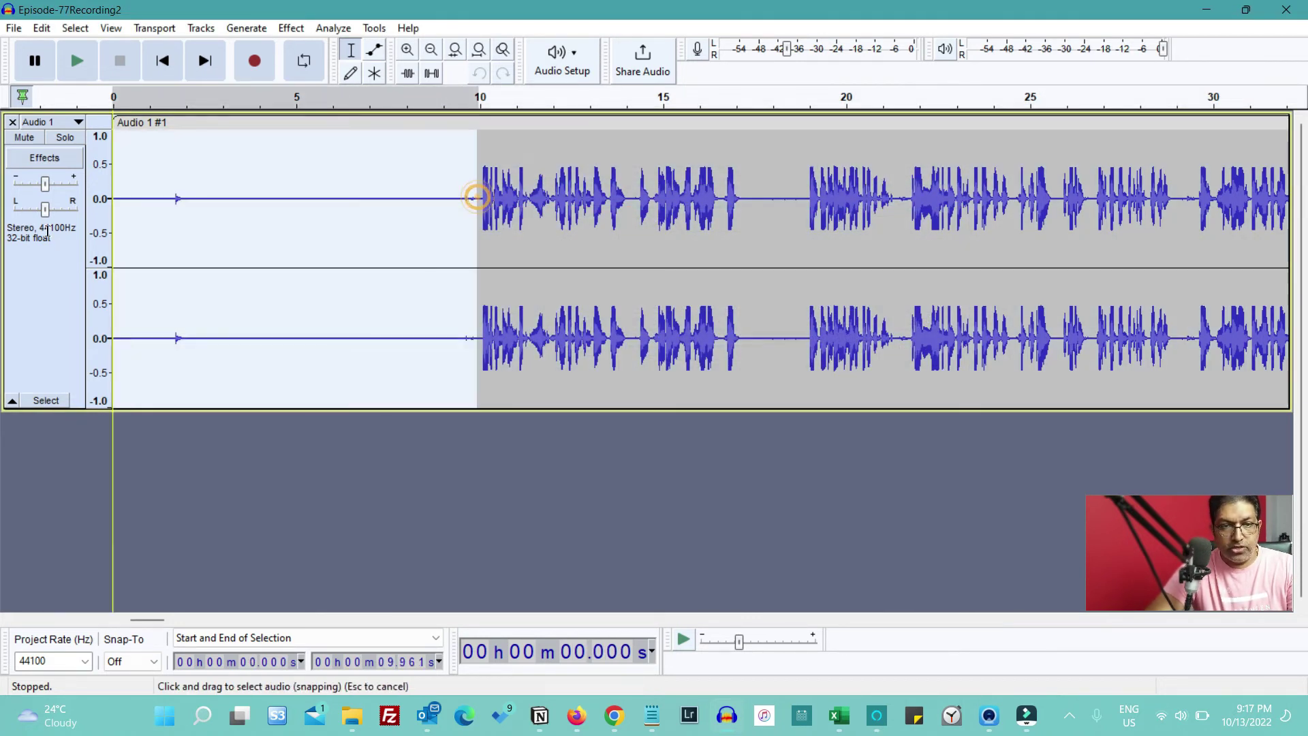
{"action": "left_click", "coordinate": [293, 28]}
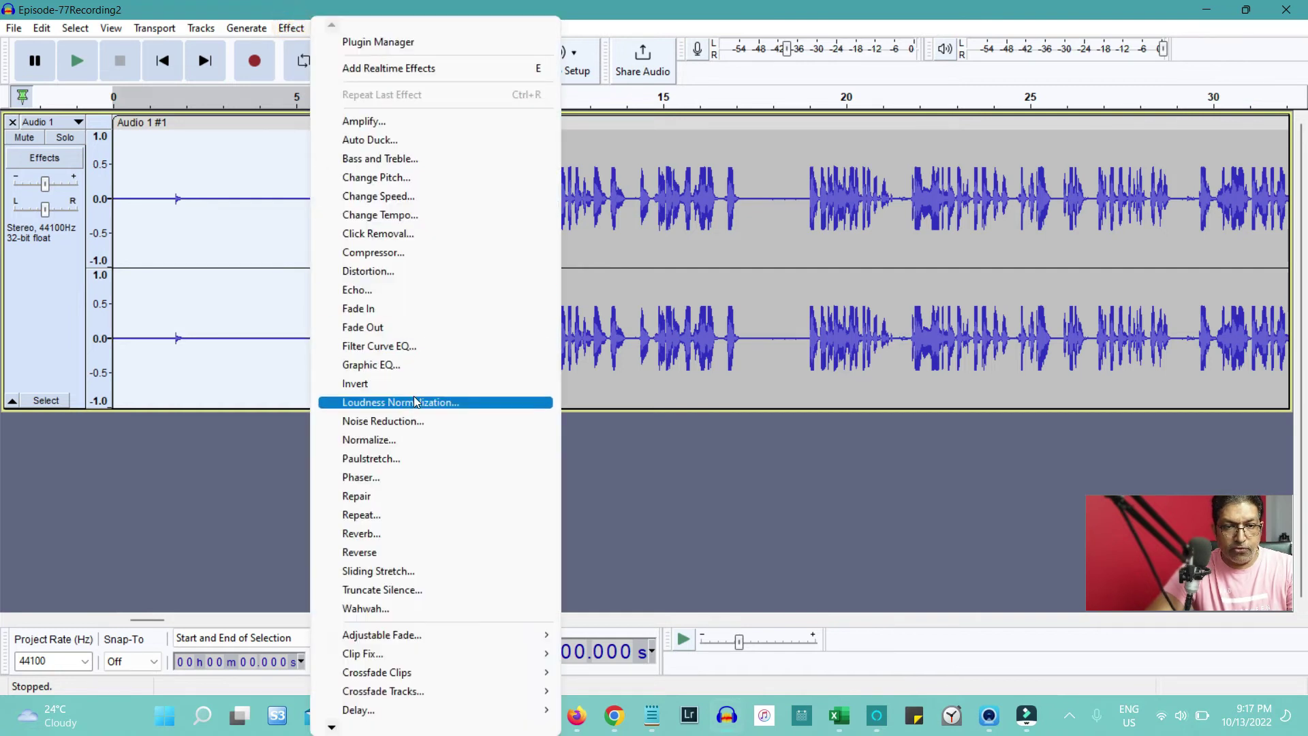
{"action": "left_click", "coordinate": [409, 421]}
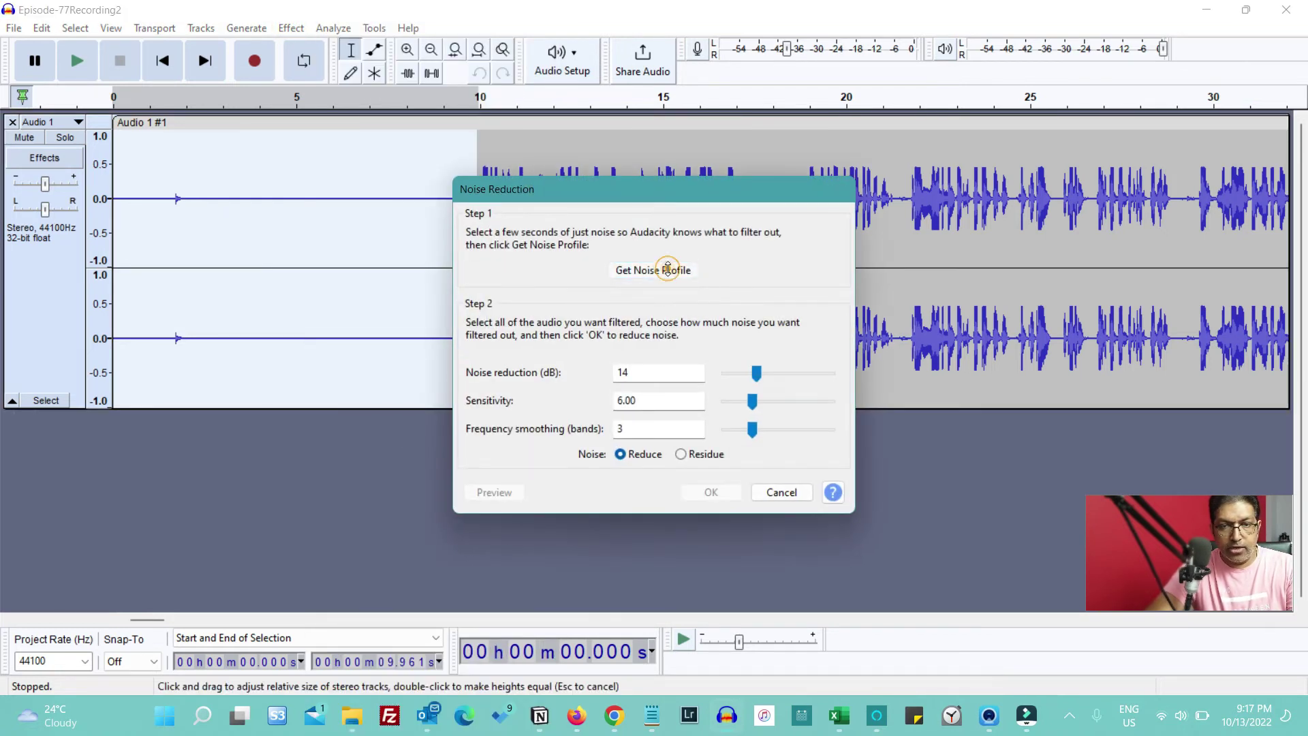
{"action": "left_click", "coordinate": [669, 267]}
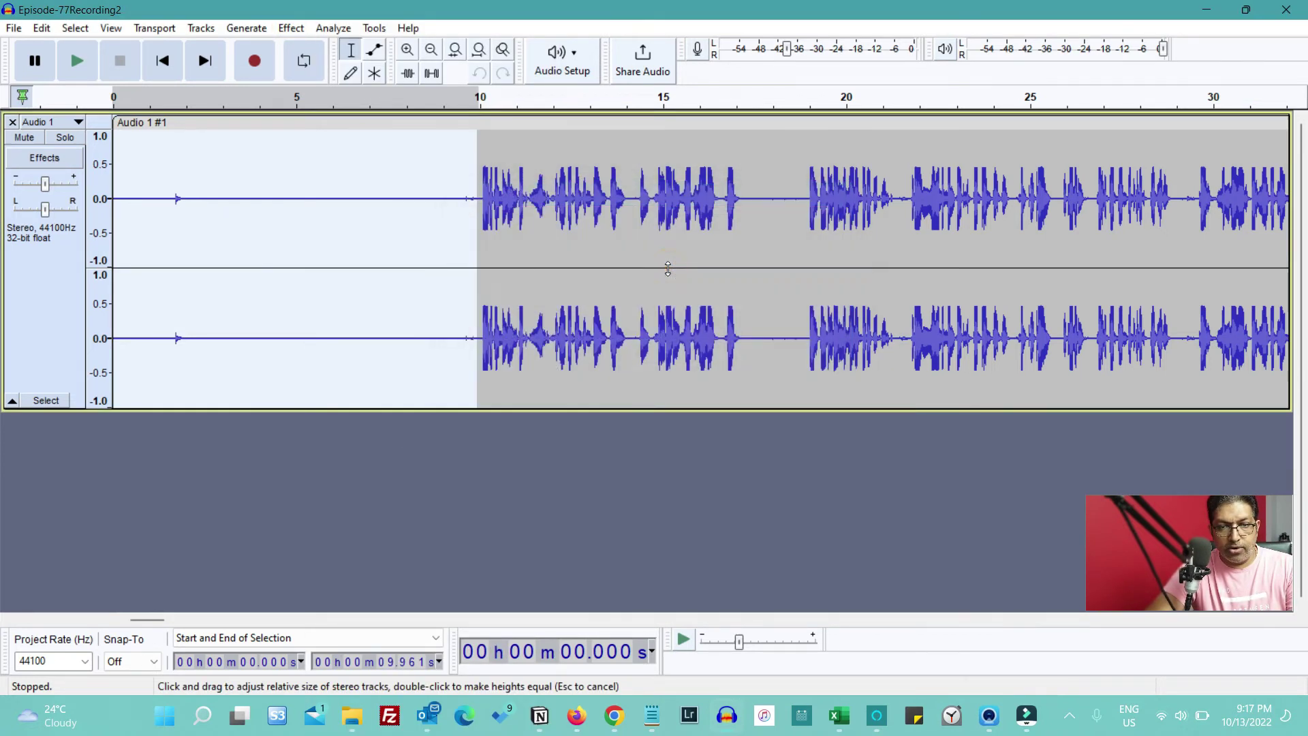
Step: Apply Test-Macro to the open episode recording and review the processed voice track and imported outro music track
{"action": "left_click", "coordinate": [373, 28]}
{"action": "mouse_move", "coordinate": [449, 97]}
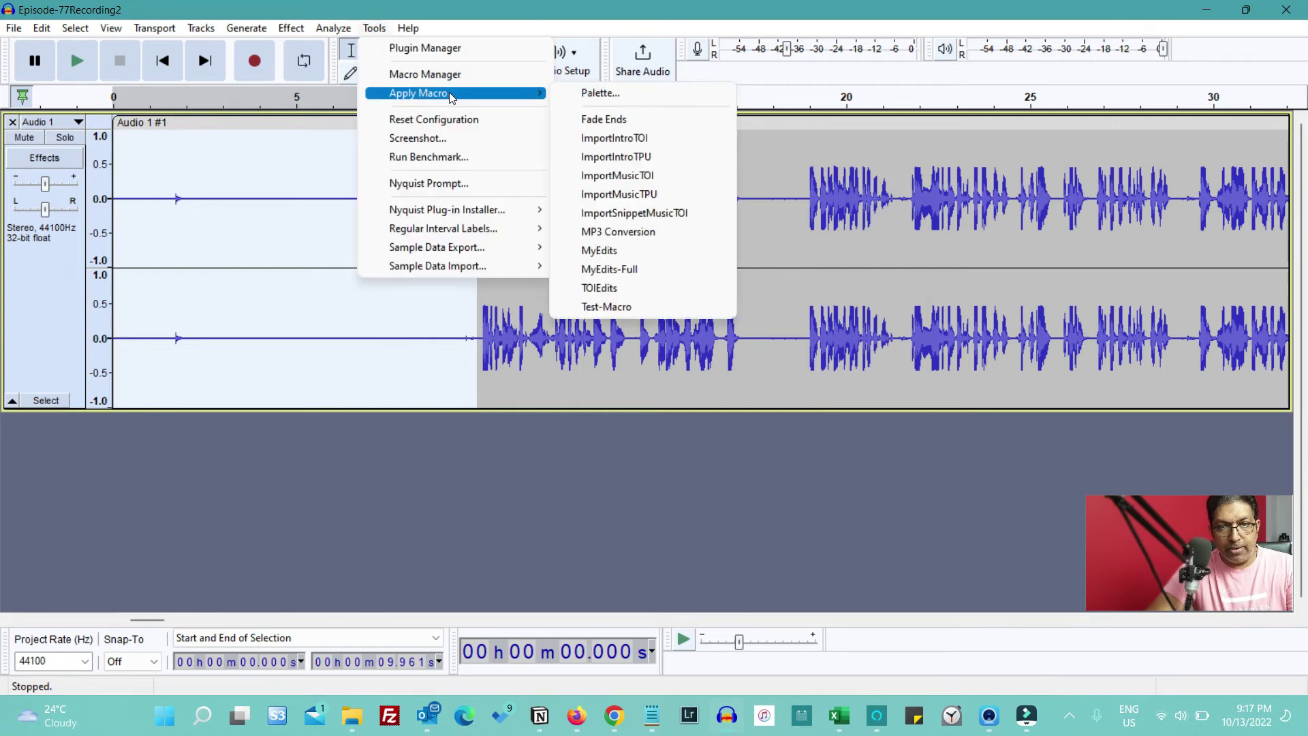
{"action": "left_click", "coordinate": [602, 308]}
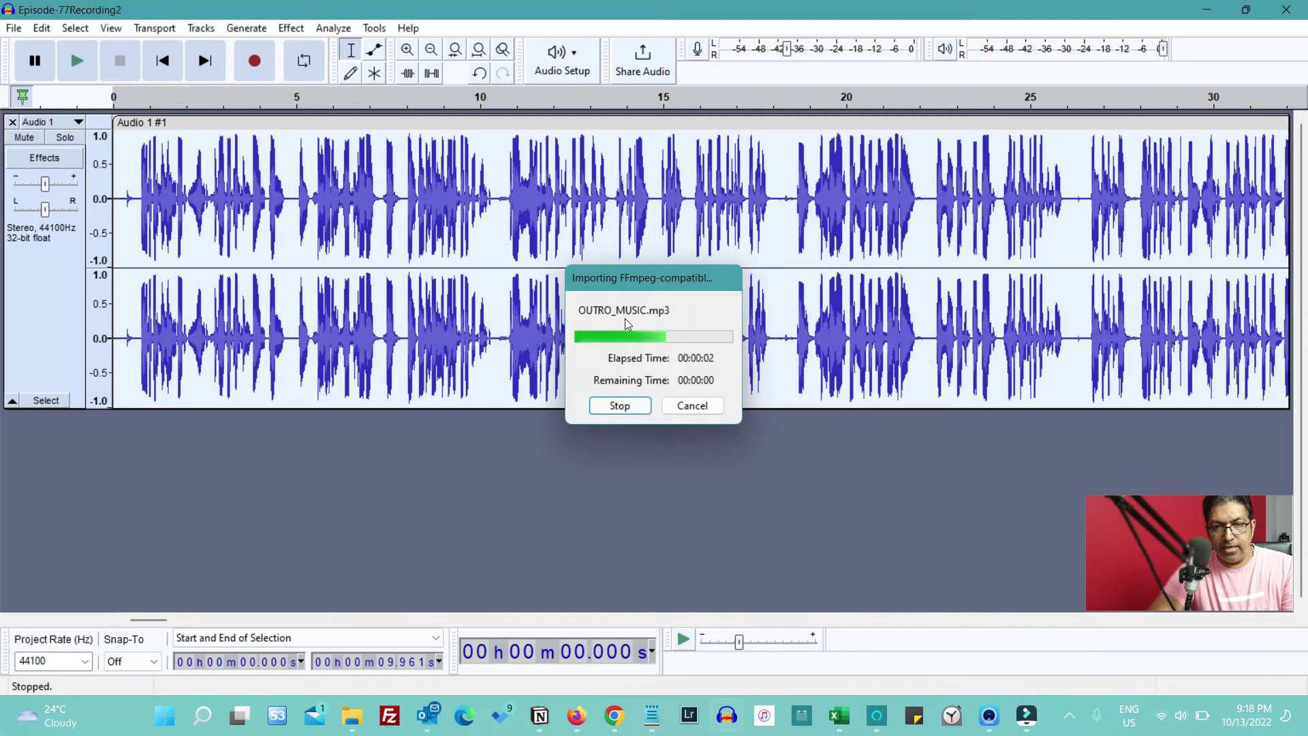
{"action": "scroll", "coordinate": [616, 475], "scroll_direction": "down", "scroll_amount": 3}
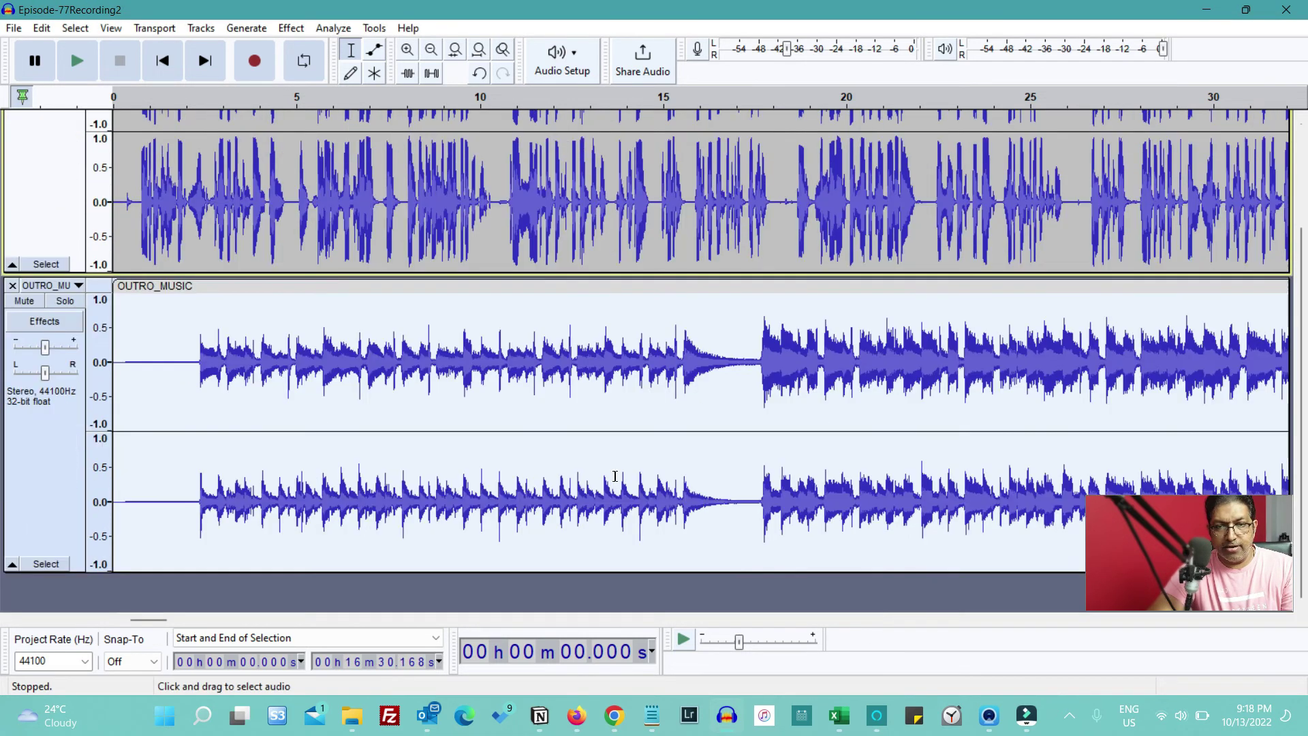
{"action": "scroll", "coordinate": [616, 475], "scroll_direction": "up", "scroll_amount": 3}
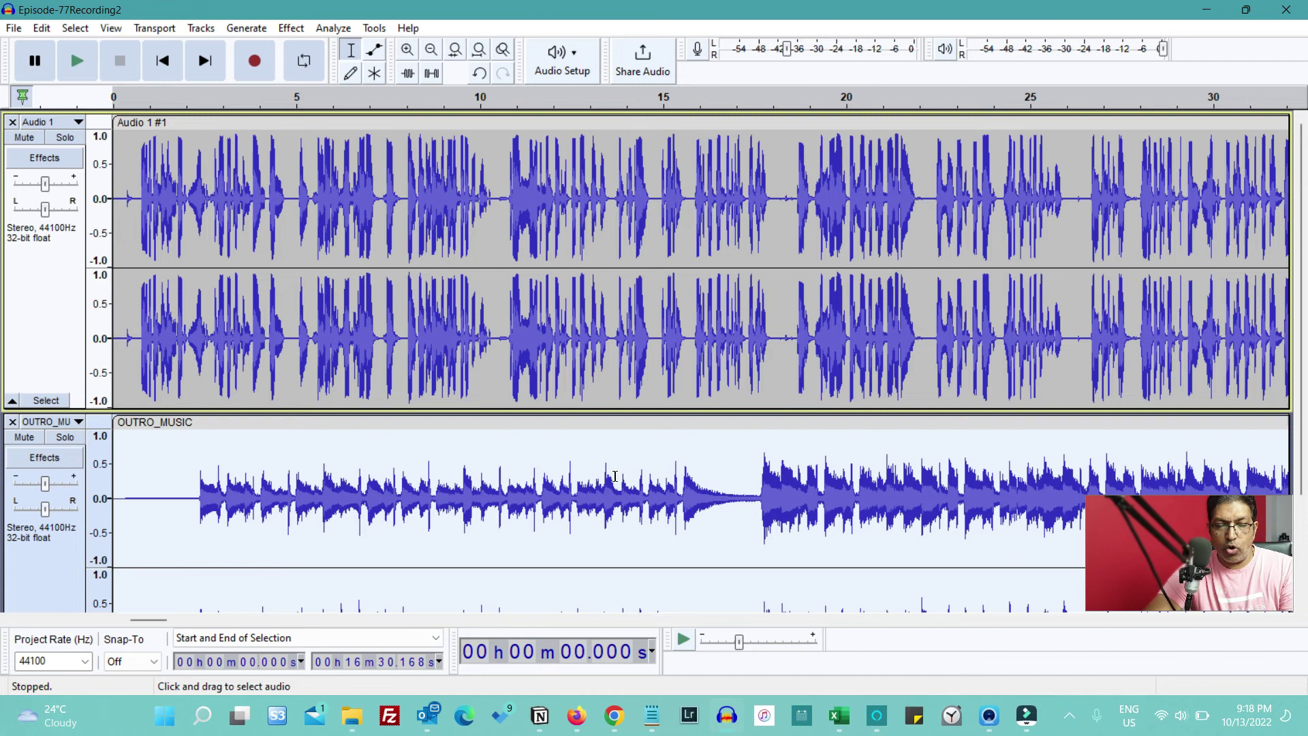
Step: Open the macro manager's command selection for inserting a command and browse the list of available macro commands
{"action": "left_click", "coordinate": [372, 30]}
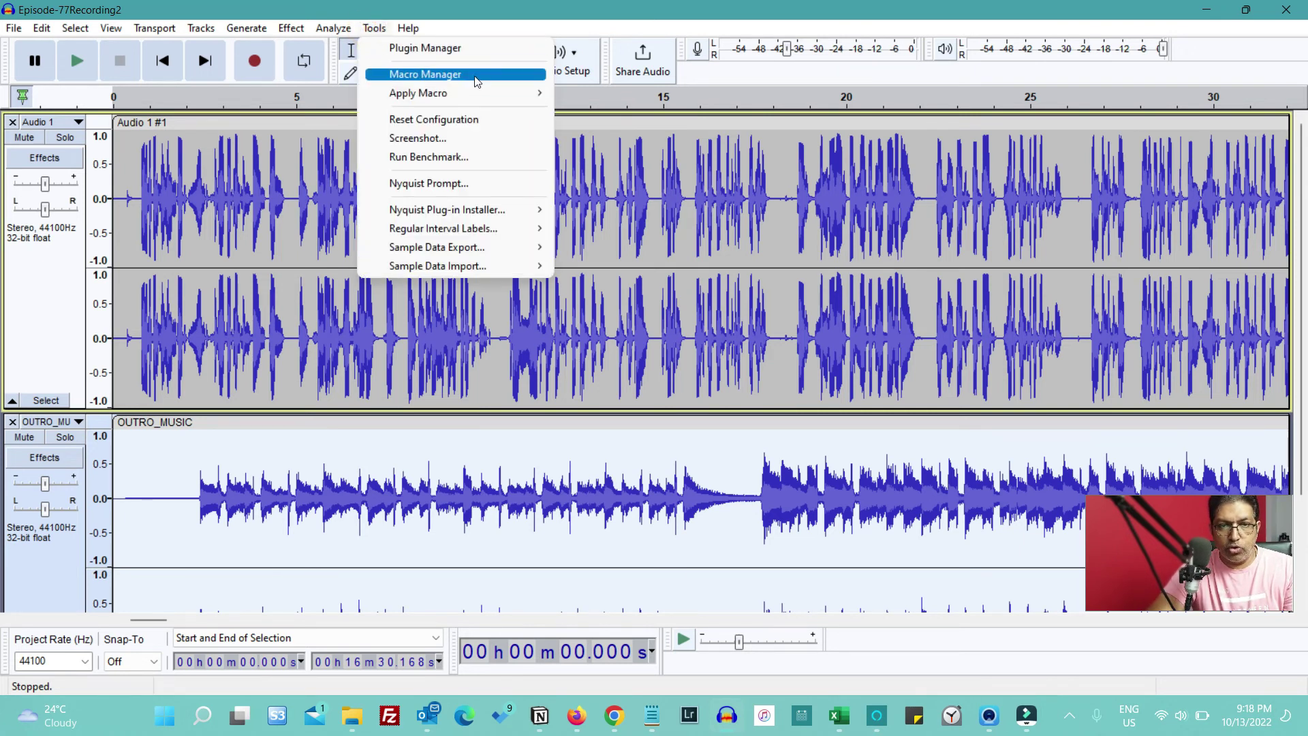
{"action": "left_click", "coordinate": [426, 75]}
{"action": "left_click", "coordinate": [947, 238]}
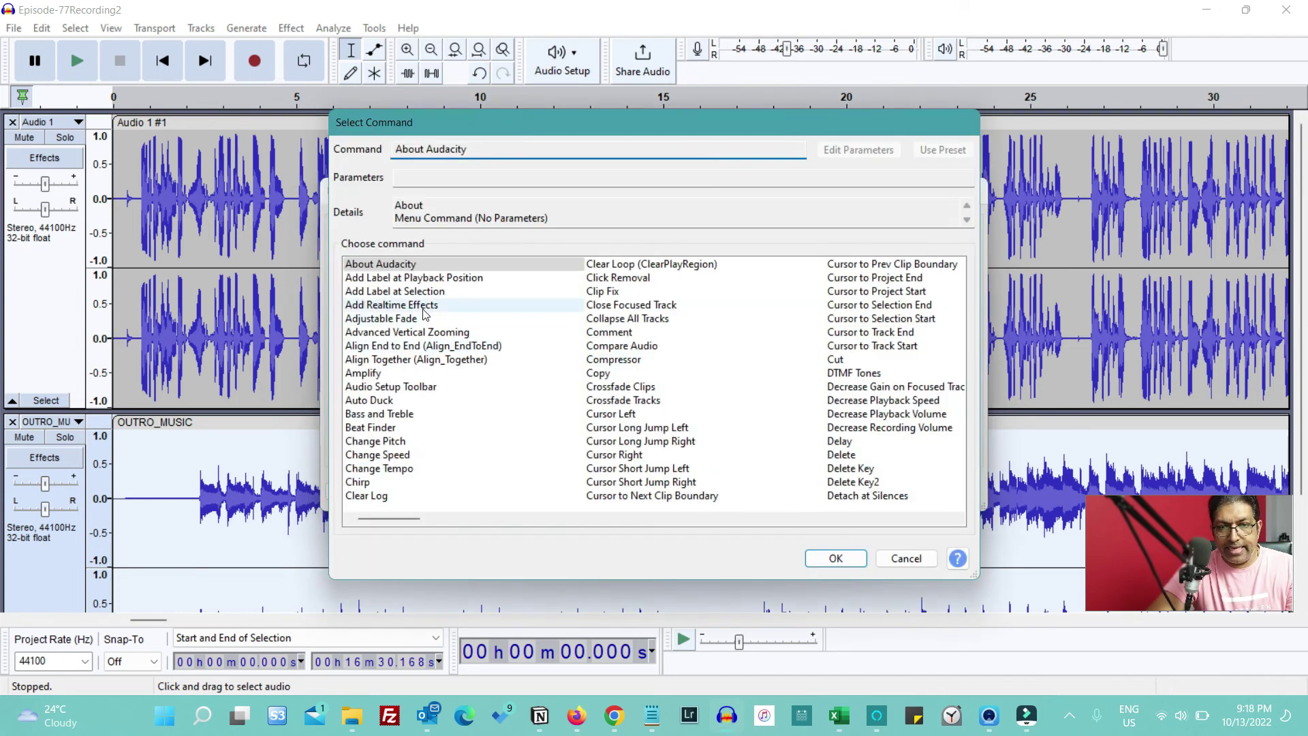
{"action": "scroll", "coordinate": [424, 312], "scroll_direction": "down", "scroll_amount": 10}
{"action": "scroll", "coordinate": [424, 312], "scroll_direction": "down", "scroll_amount": 5}
{"action": "scroll", "coordinate": [424, 313], "scroll_direction": "up", "scroll_amount": 15}
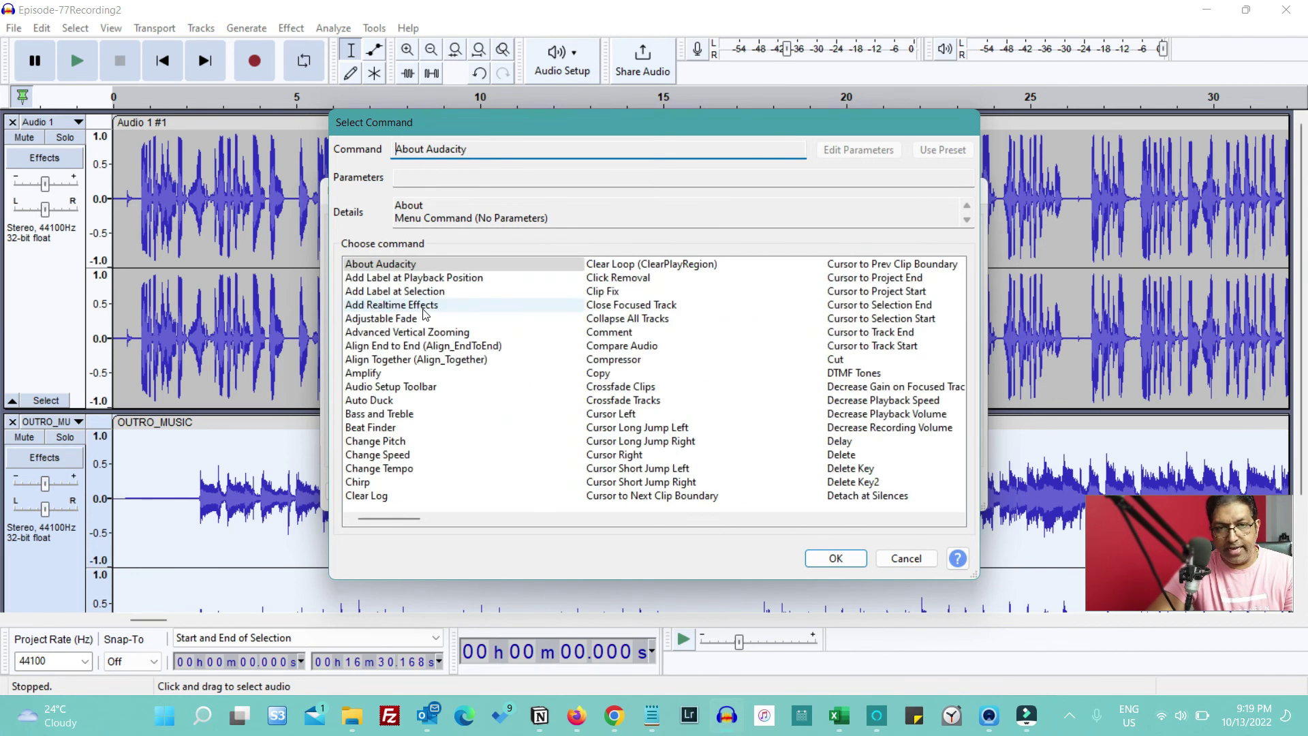